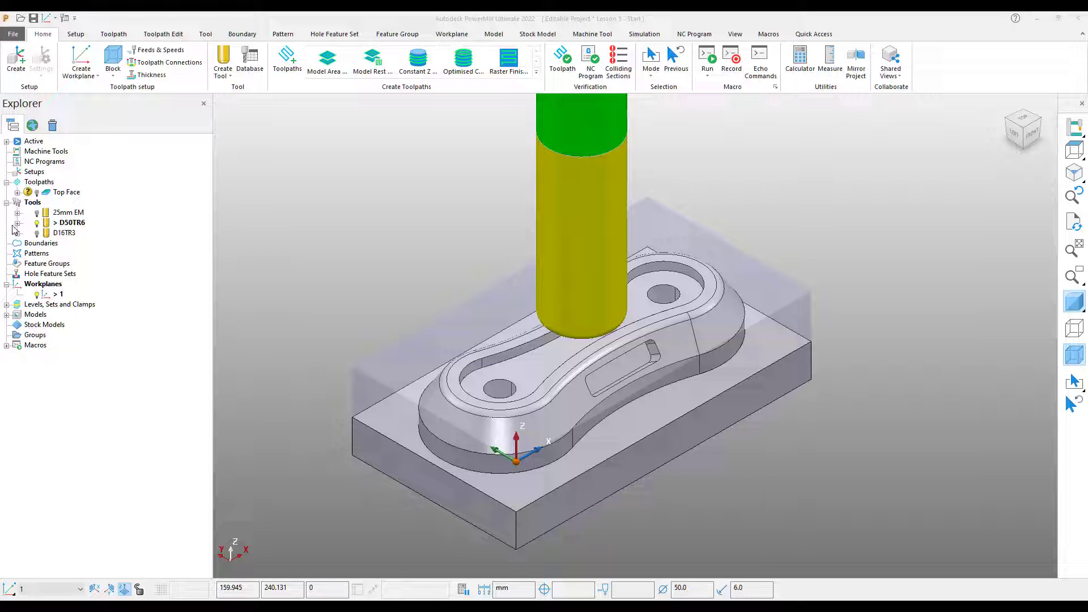
Activate the D16TR3 tool briefly, then switch the active tool back to D50TR6
{"action": "double_click", "coordinate": [63, 233]}
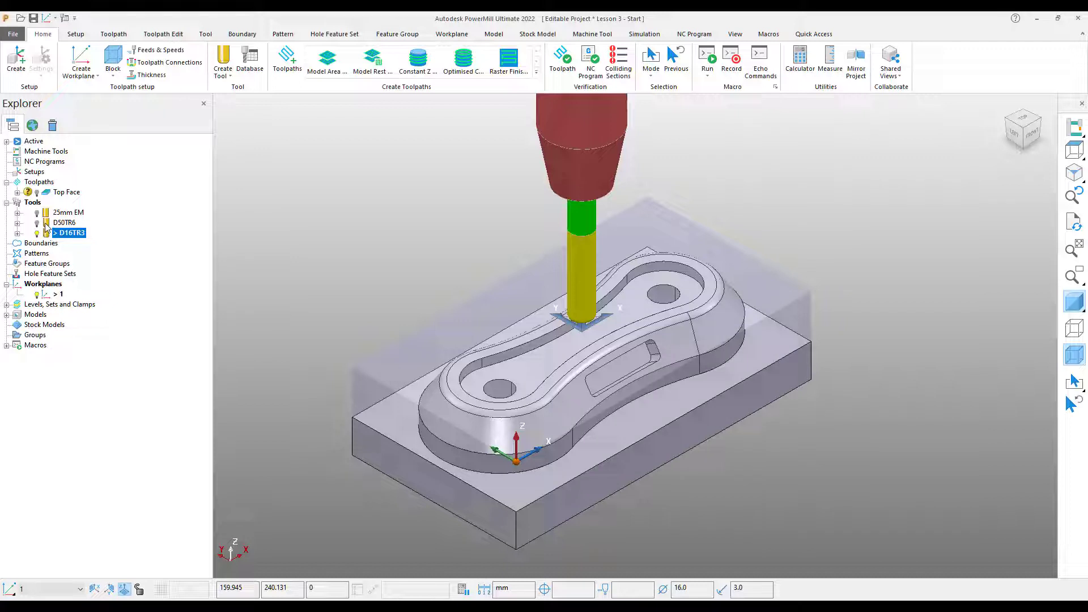
{"action": "double_click", "coordinate": [48, 227]}
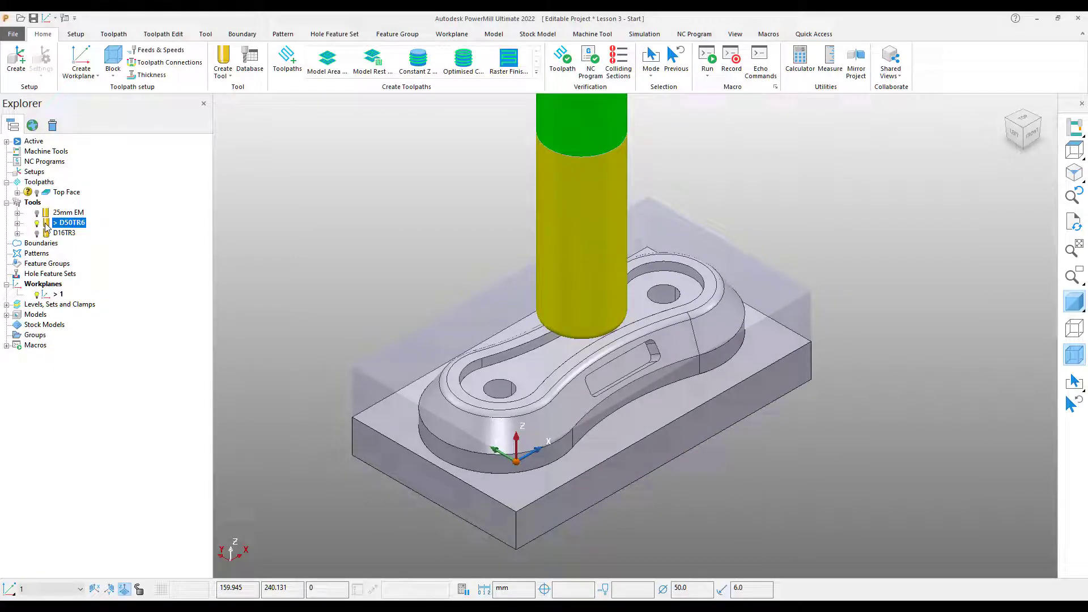
Set up the 'Outside - RGH' Offset all clearance: split thickness 1.0, stepover 25, stepdown 10
{"action": "left_click", "coordinate": [327, 62]}
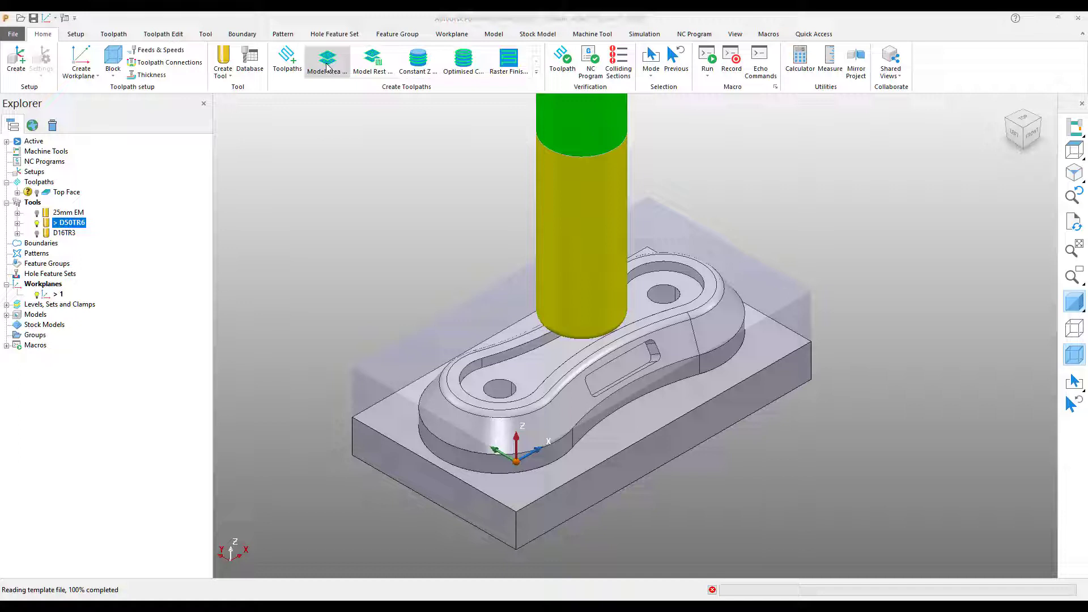
{"action": "type", "text": "Outside - RGH"}
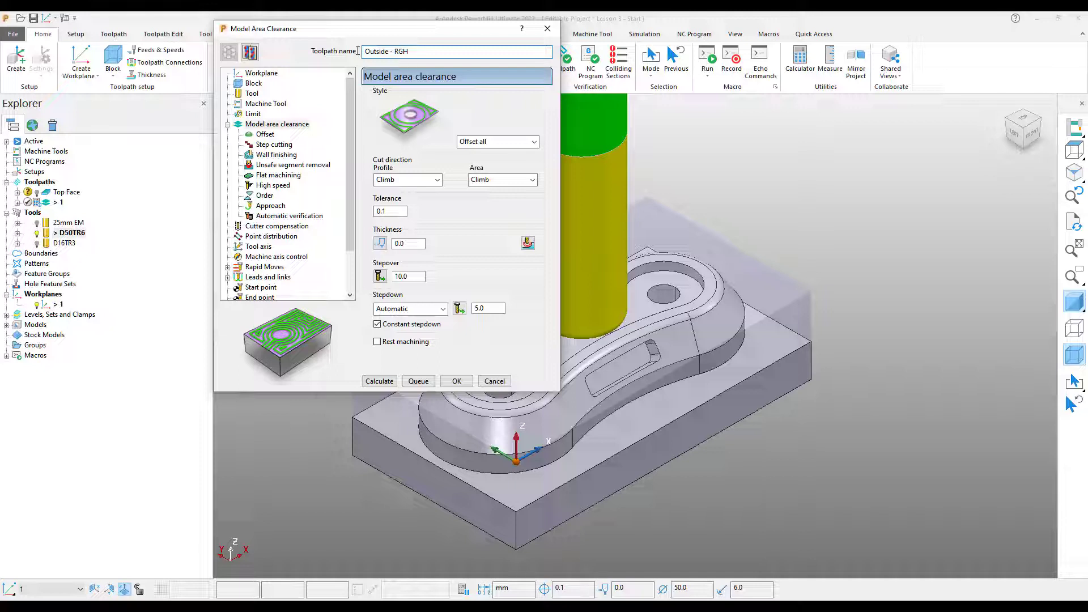
{"action": "left_click", "coordinate": [521, 142]}
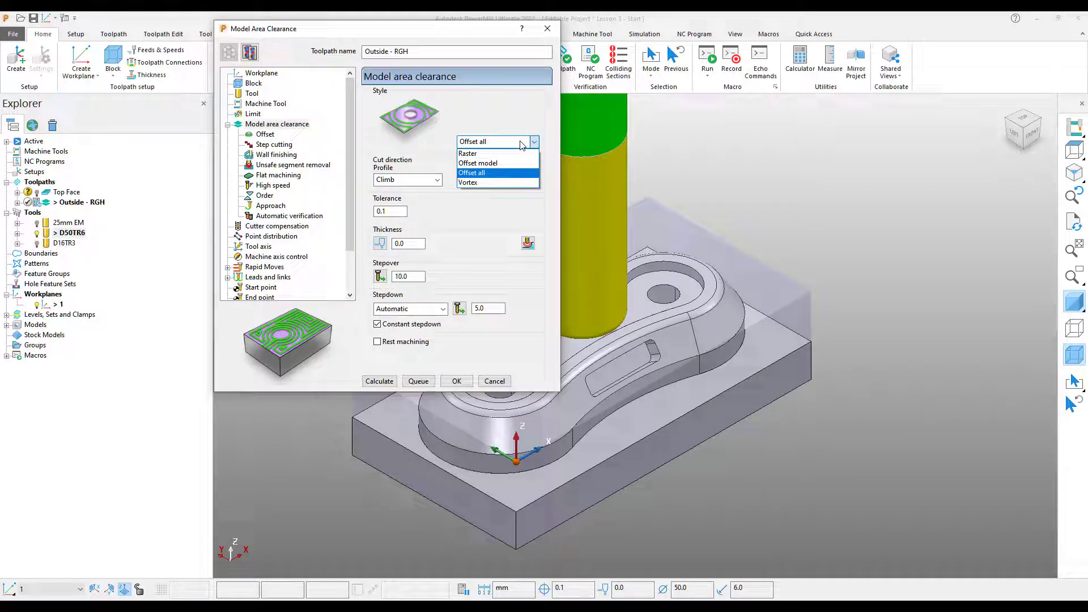
{"action": "left_click", "coordinate": [521, 145]}
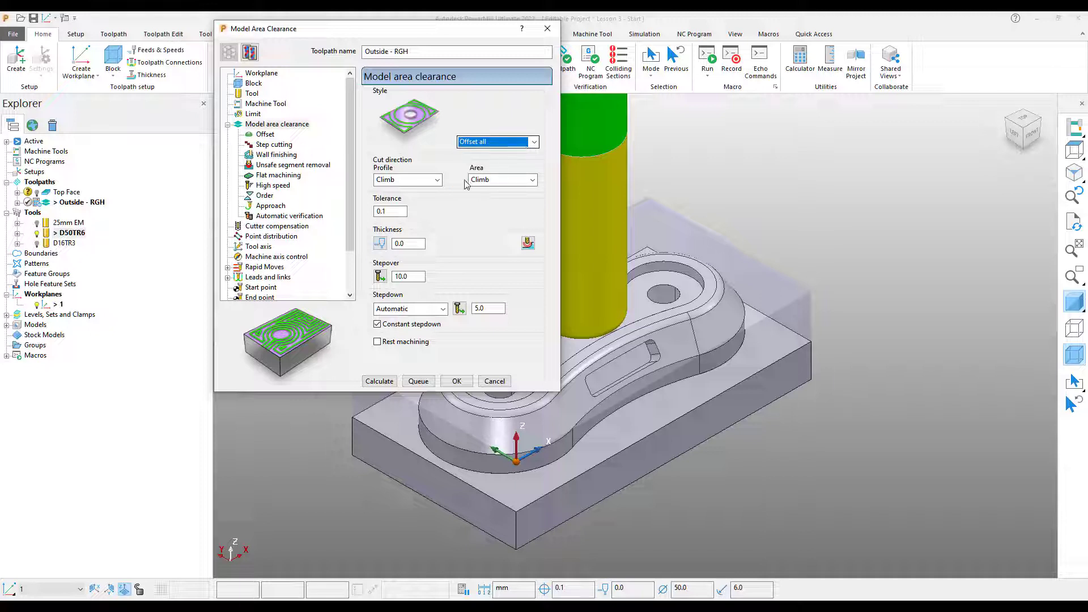
{"action": "left_click", "coordinate": [379, 243]}
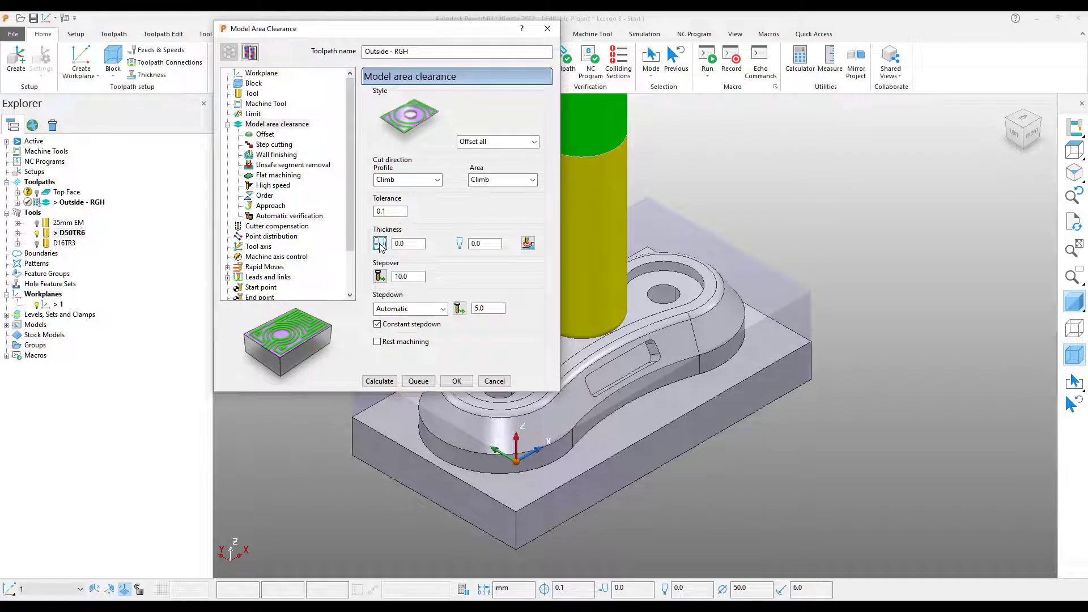
{"action": "double_click", "coordinate": [397, 243]}
{"action": "double_click", "coordinate": [397, 276]}
{"action": "type", "text": "25"}
{"action": "double_click", "coordinate": [488, 309]}
Calculate Outside - RGH, accept the plunge-move warning, and close the Model Area Clearance dialog
{"action": "left_click", "coordinate": [379, 382]}
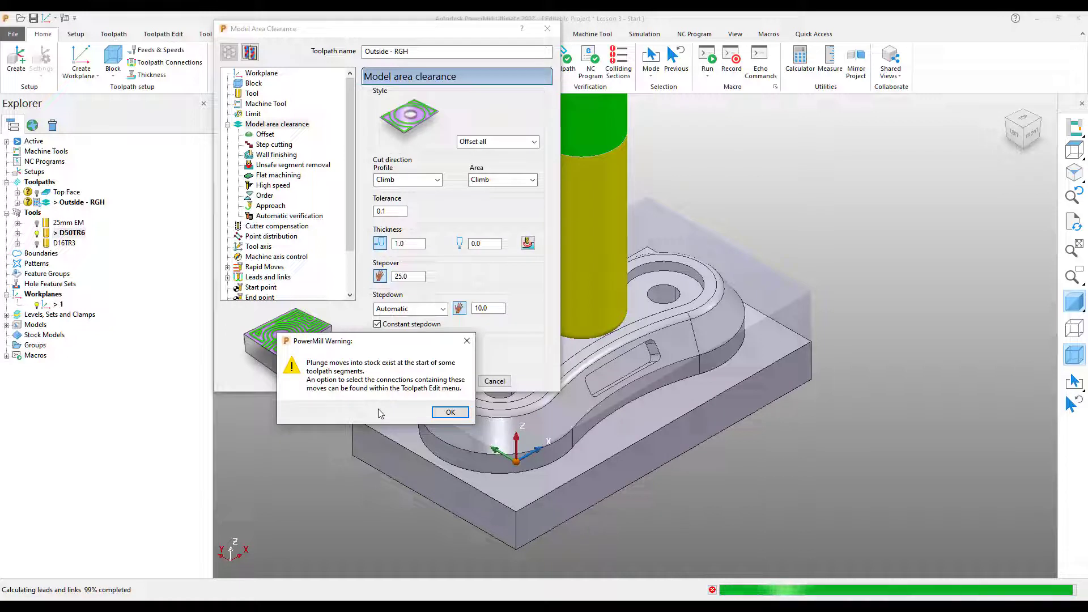
{"action": "left_click", "coordinate": [452, 414]}
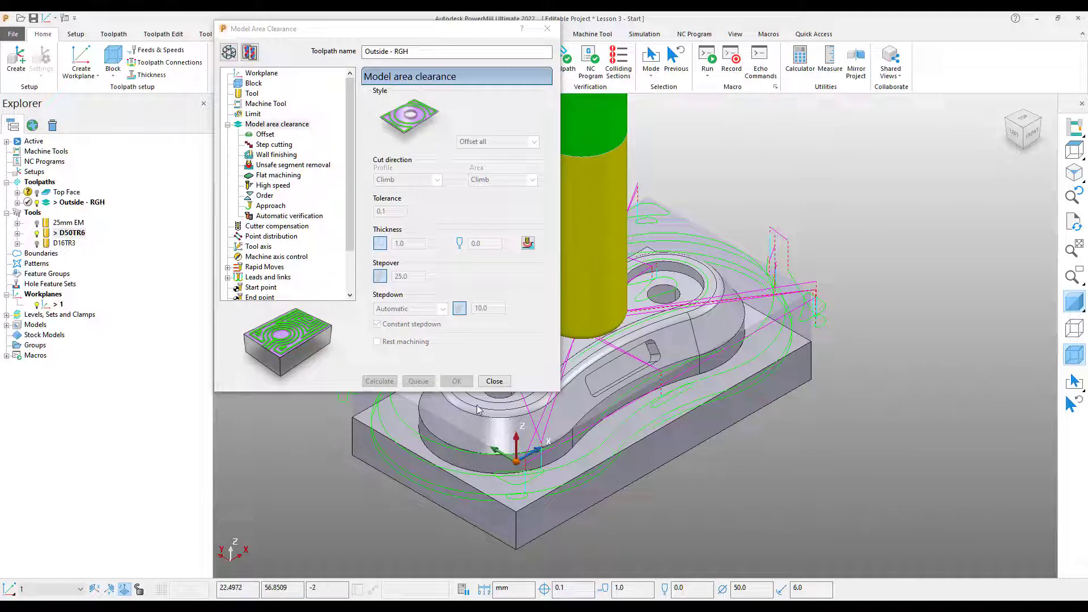
{"action": "left_click", "coordinate": [493, 381]}
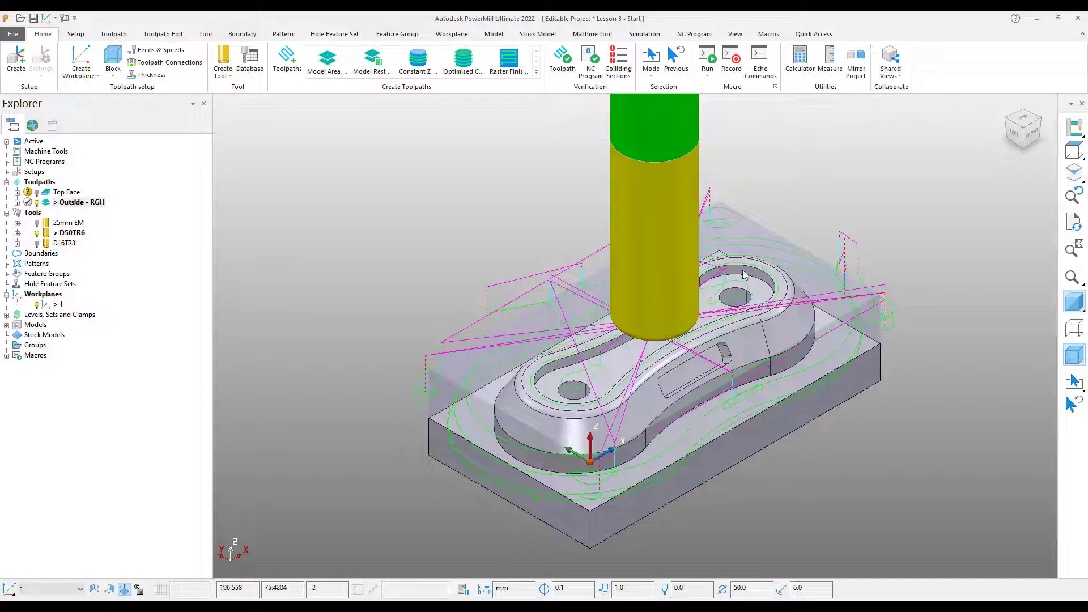
{"action": "scroll", "coordinate": [740, 276], "scroll_direction": "down", "scroll_amount": 3}
{"action": "scroll", "coordinate": [740, 277], "scroll_direction": "up", "scroll_amount": 5}
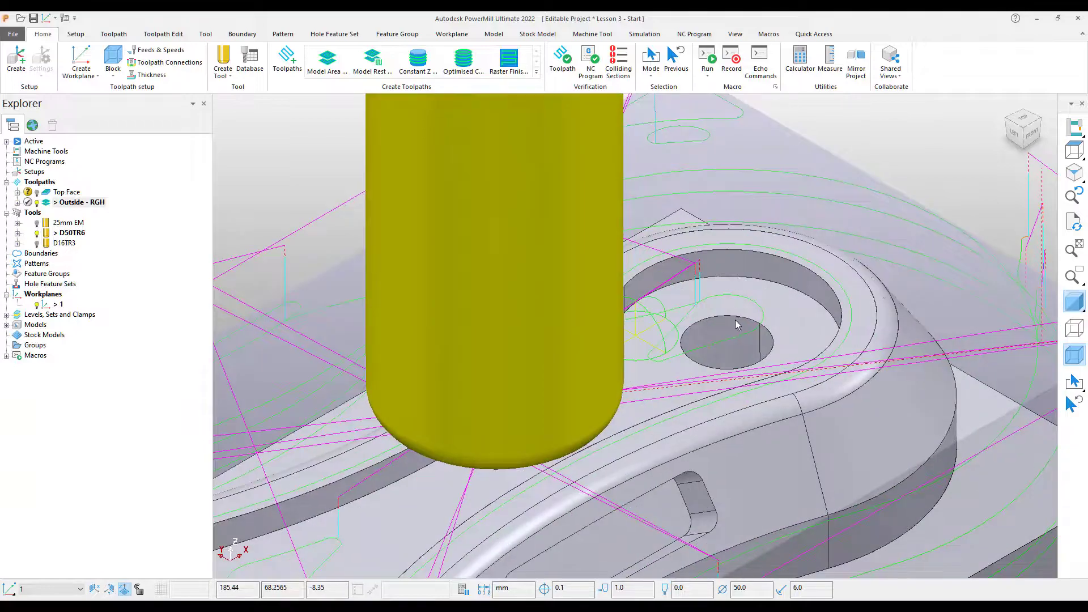
{"action": "middle_click_drag", "start_coordinate": [737, 309], "coordinate": [513, 221]}
{"action": "scroll", "coordinate": [514, 221], "scroll_direction": "up", "scroll_amount": 3}
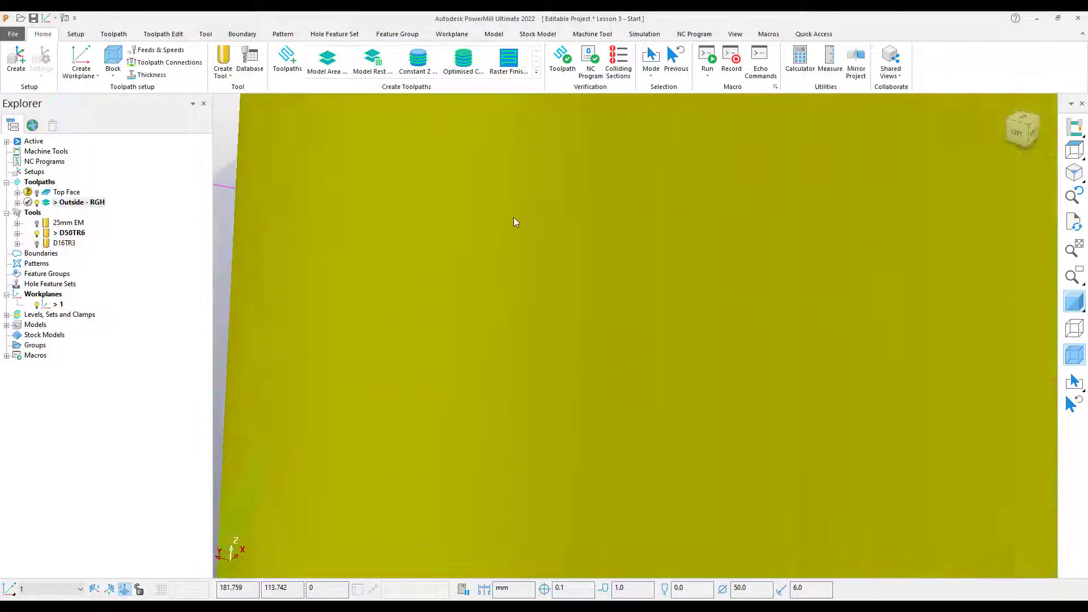
{"action": "scroll", "coordinate": [515, 221], "scroll_direction": "down", "scroll_amount": 6}
{"action": "middle_click_drag", "start_coordinate": [515, 225], "coordinate": [669, 362]}
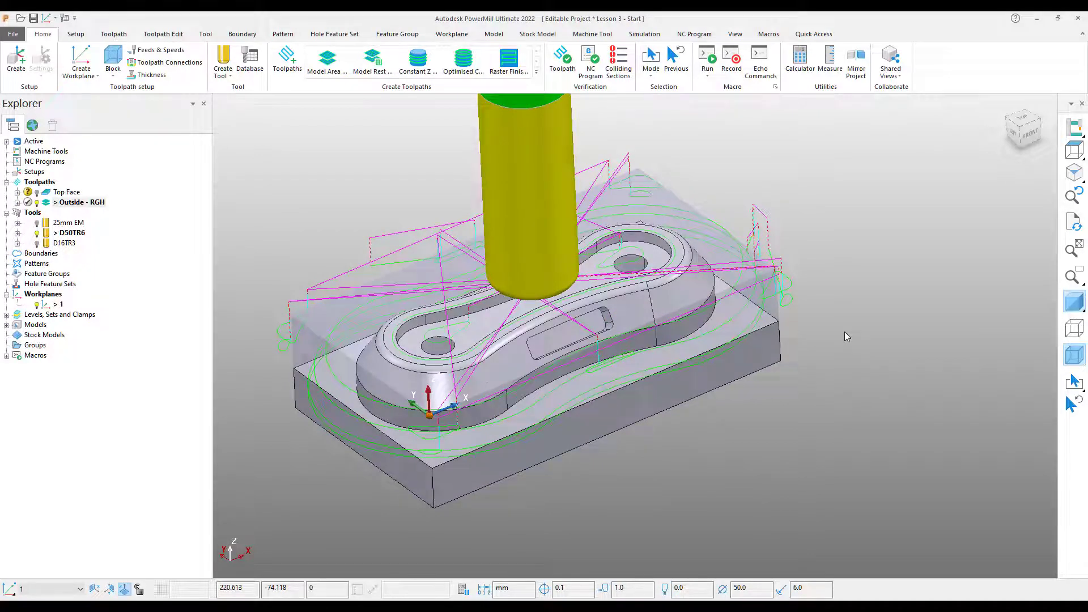
Reopen Outside - RGH settings, limit maximum Z to -2.0 from the model, and recalculate
{"action": "right_click", "coordinate": [75, 204]}
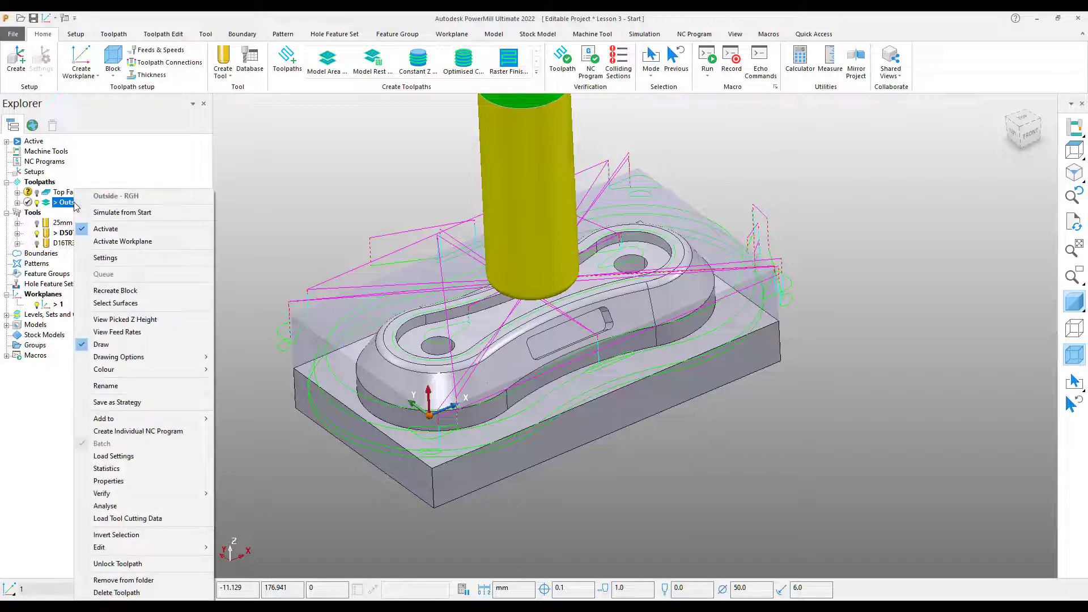
{"action": "left_click", "coordinate": [106, 257]}
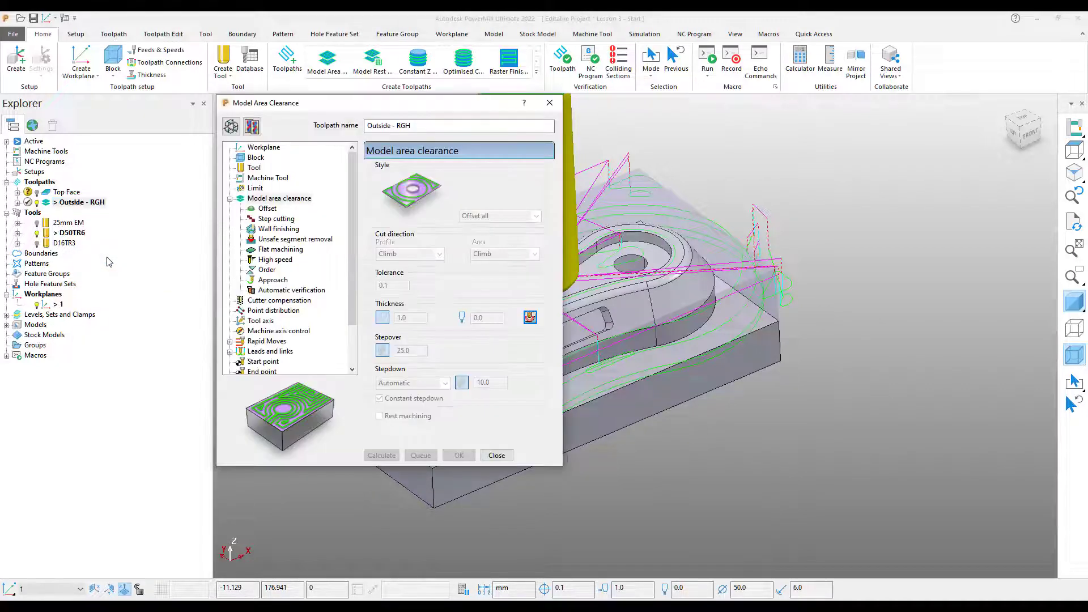
{"action": "left_click", "coordinate": [231, 127]}
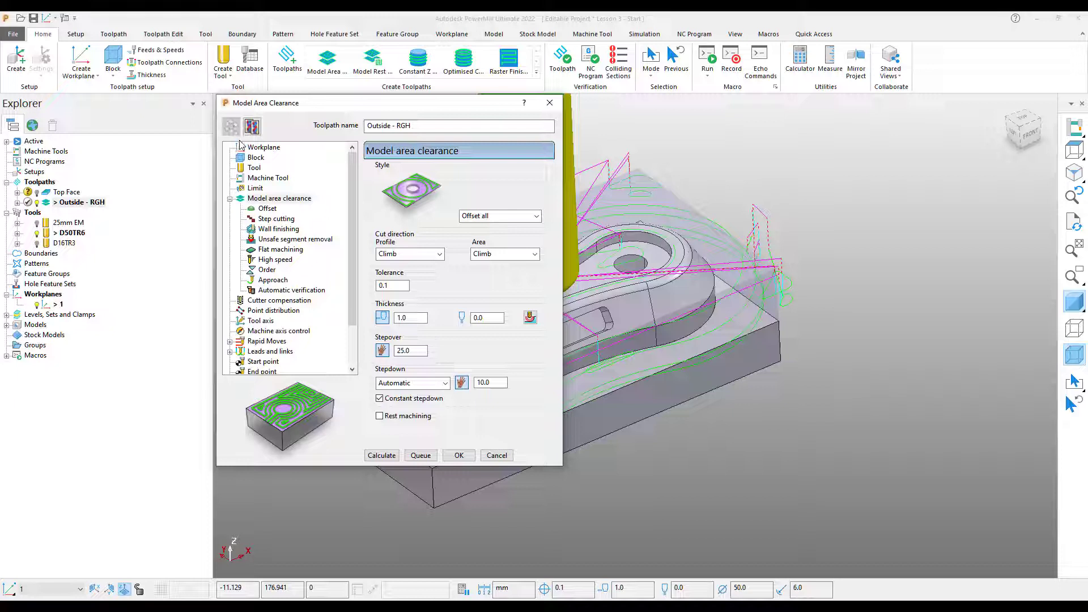
{"action": "left_click", "coordinate": [254, 189]}
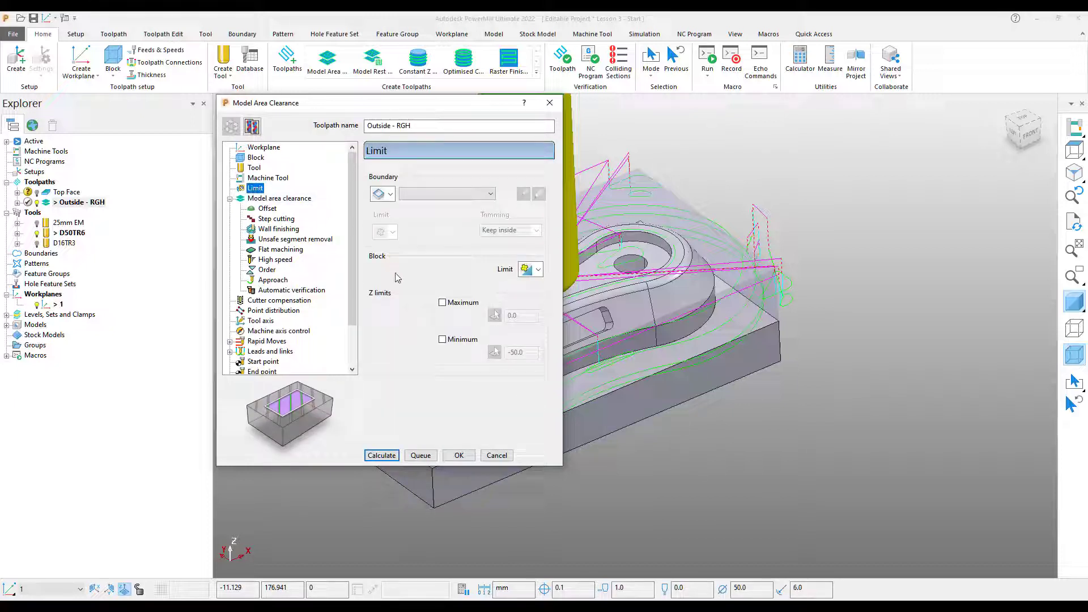
{"action": "left_click", "coordinate": [443, 302]}
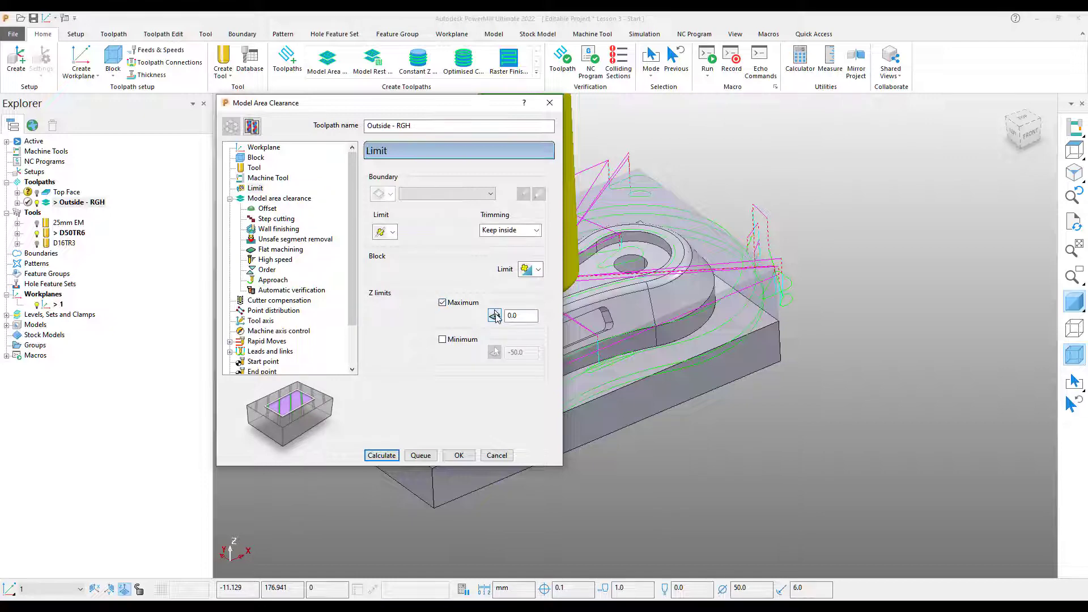
{"action": "left_click", "coordinate": [494, 315]}
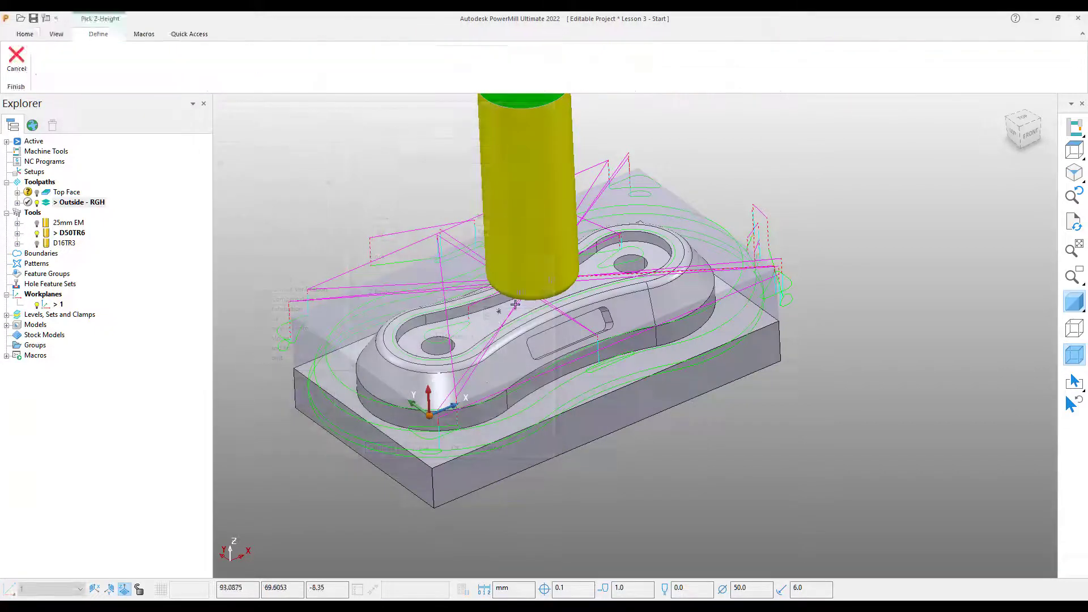
{"action": "left_click", "coordinate": [679, 250]}
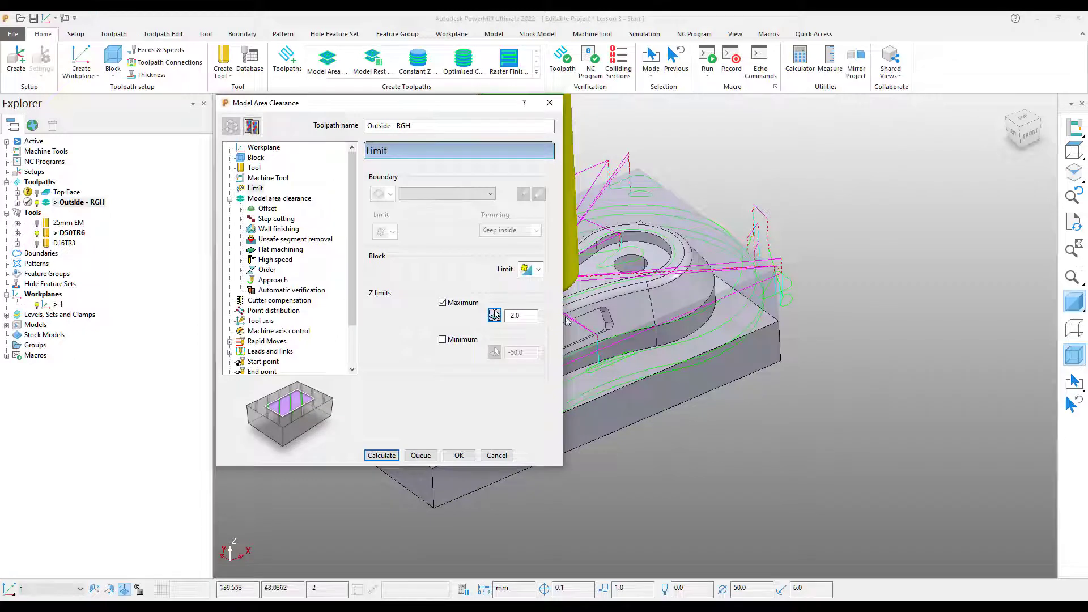
{"action": "left_click", "coordinate": [381, 455]}
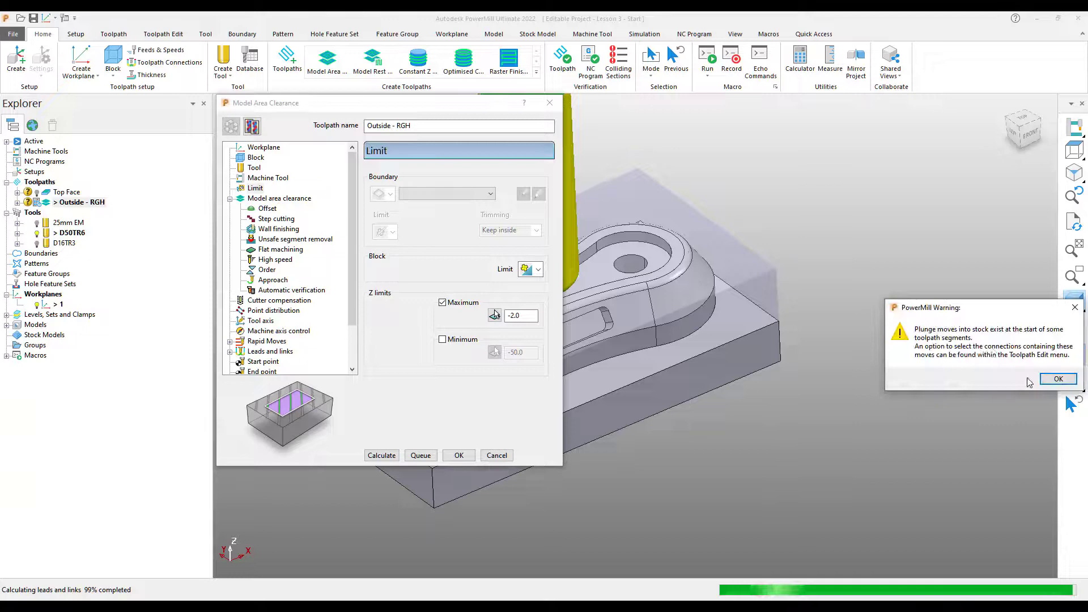
{"action": "left_click", "coordinate": [1057, 379]}
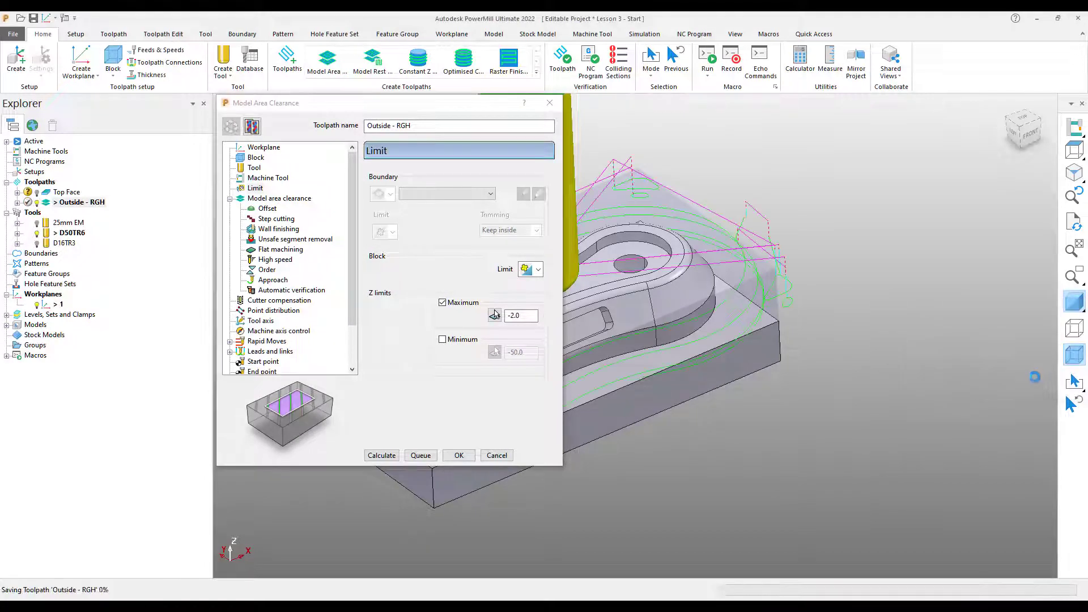
{"action": "scroll", "coordinate": [952, 345], "scroll_direction": "up", "scroll_amount": 5}
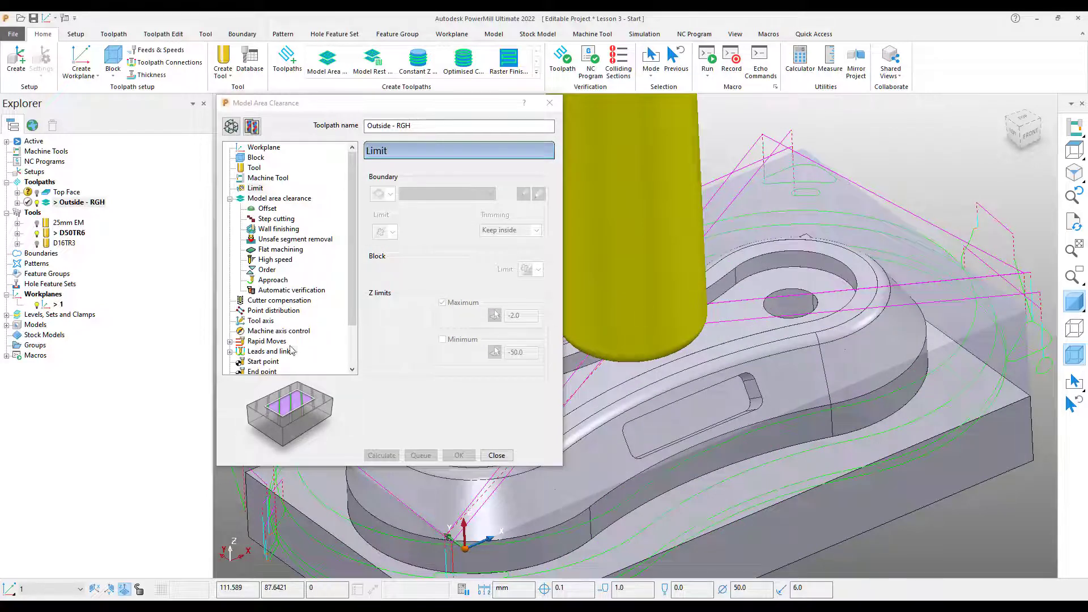
Use Ramp as the first lead-in choice, make lead-outs match lead-ins, recalculate, and close
{"action": "left_click", "coordinate": [230, 351]}
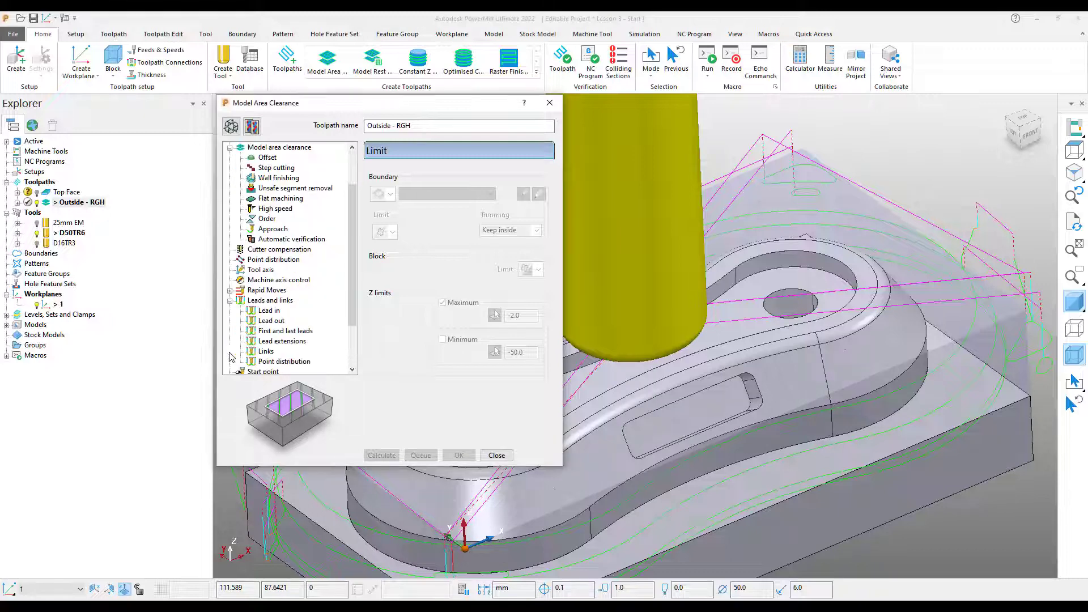
{"action": "left_click", "coordinate": [269, 310]}
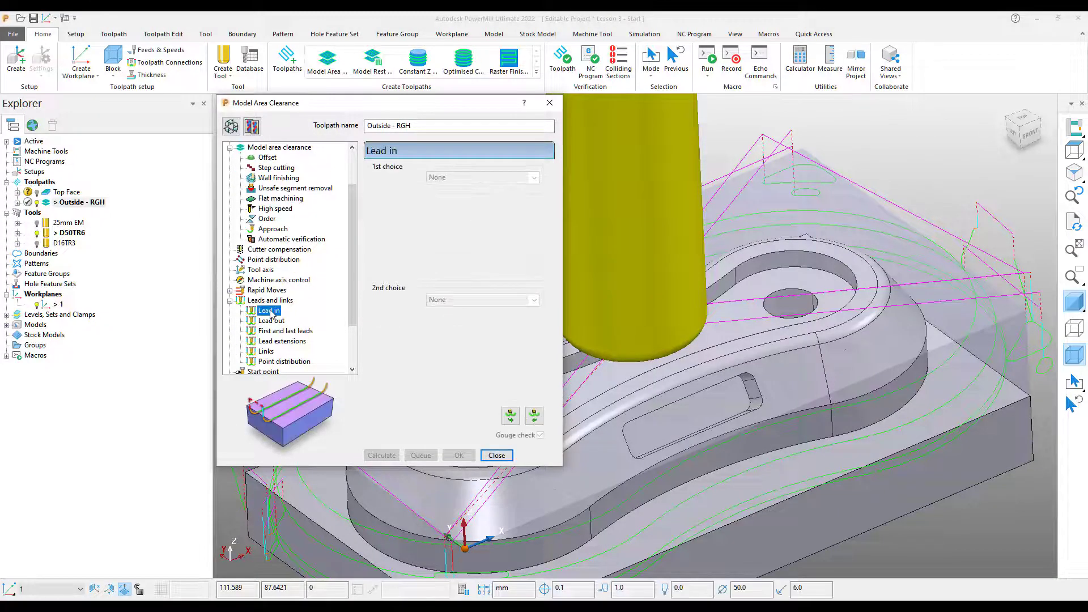
{"action": "left_click", "coordinate": [231, 128]}
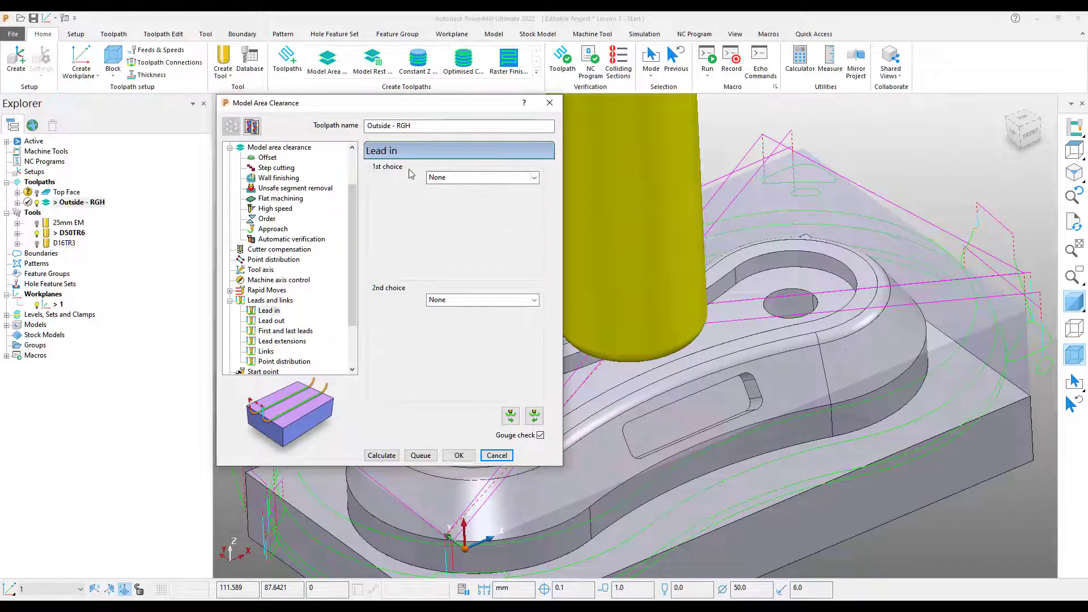
{"action": "left_click", "coordinate": [510, 181]}
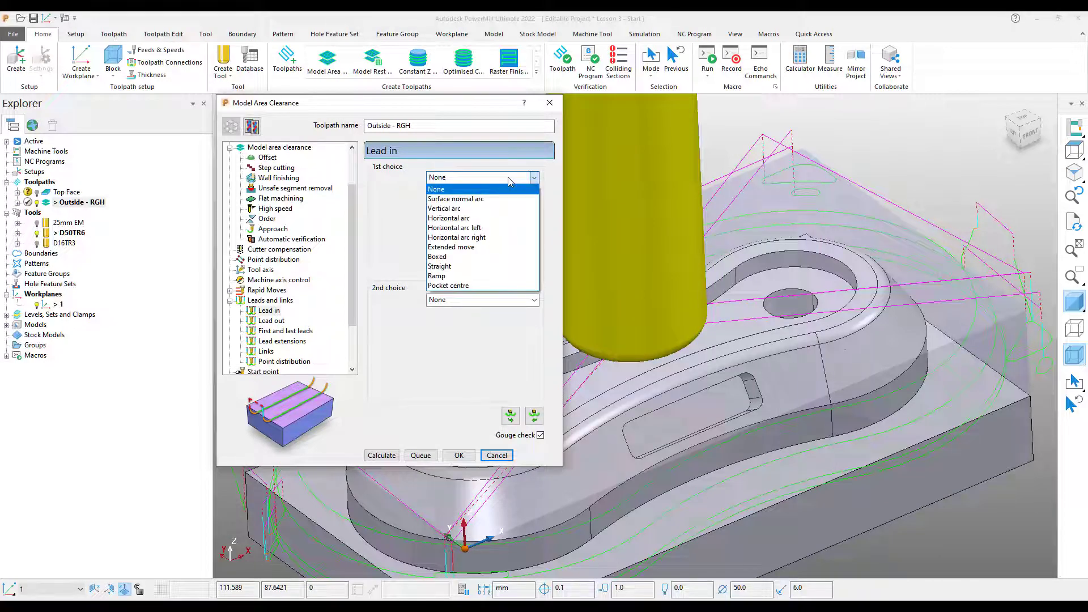
{"action": "left_click", "coordinate": [484, 276]}
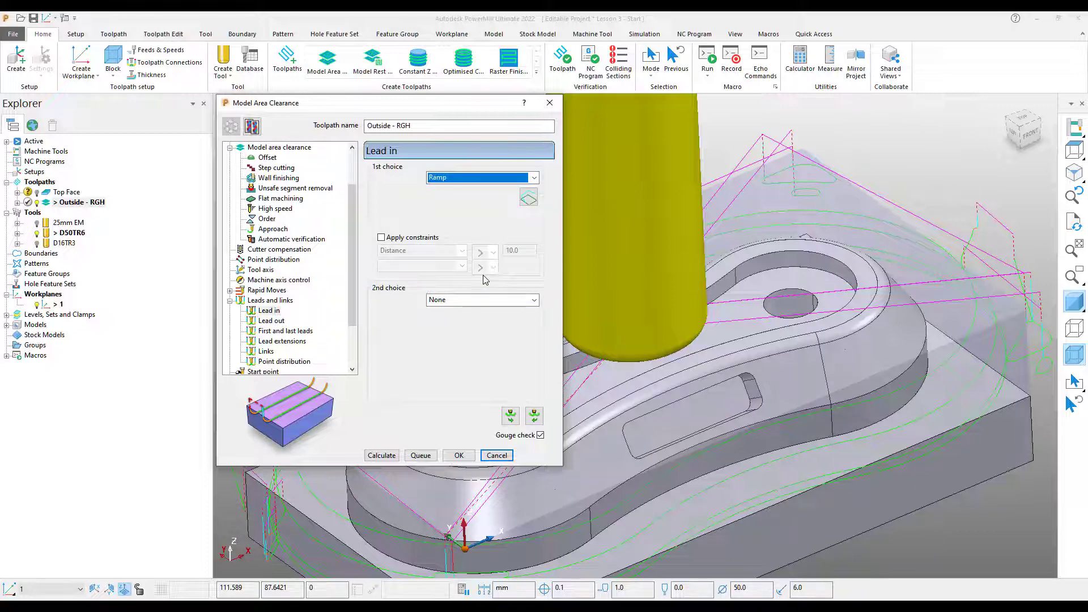
{"action": "left_click", "coordinate": [273, 321]}
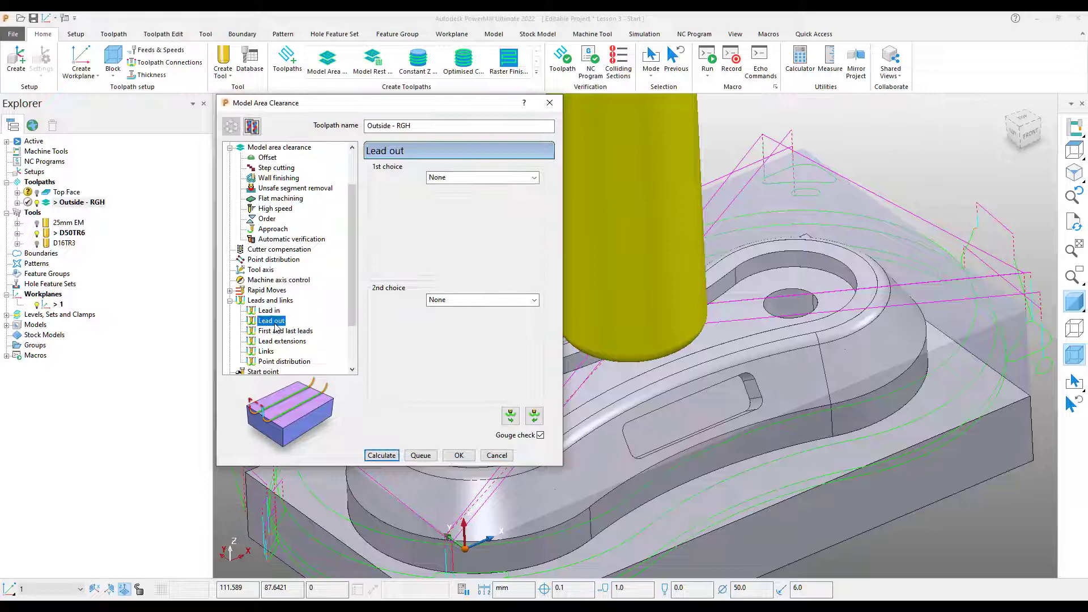
{"action": "left_click", "coordinate": [510, 417]}
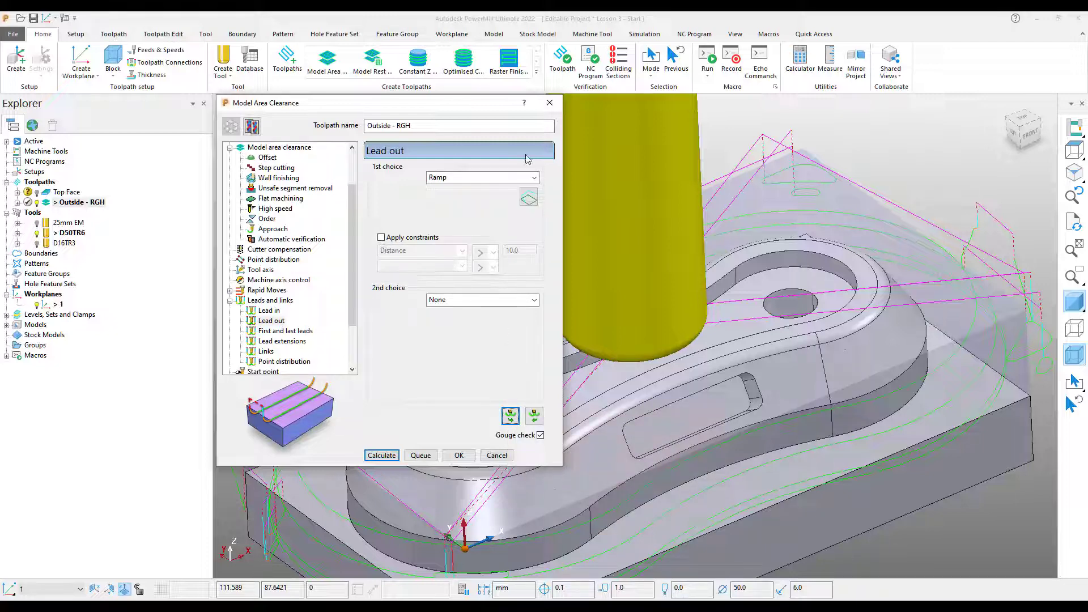
{"action": "left_click", "coordinate": [381, 456]}
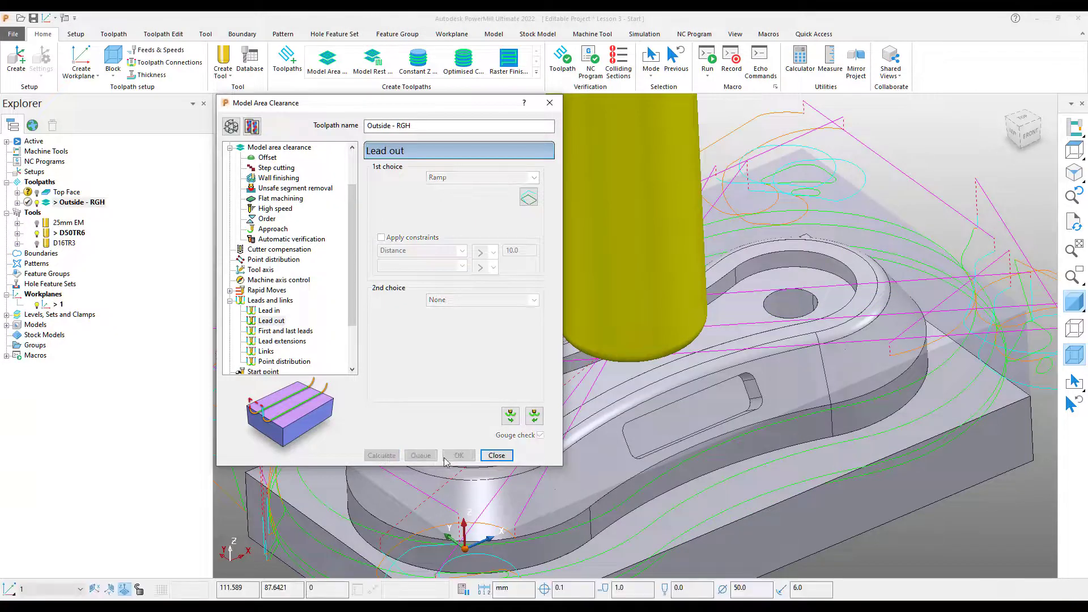
{"action": "left_click", "coordinate": [496, 455]}
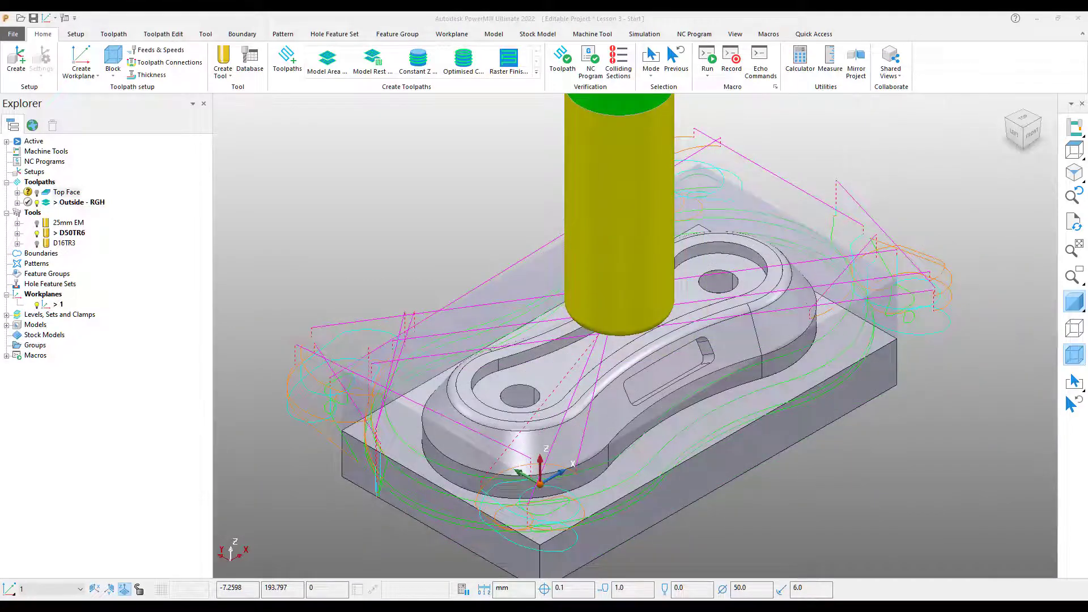
Simulate Outside - RGH from start in ViewMill Rotatable mode and play it through
{"action": "right_click", "coordinate": [73, 205]}
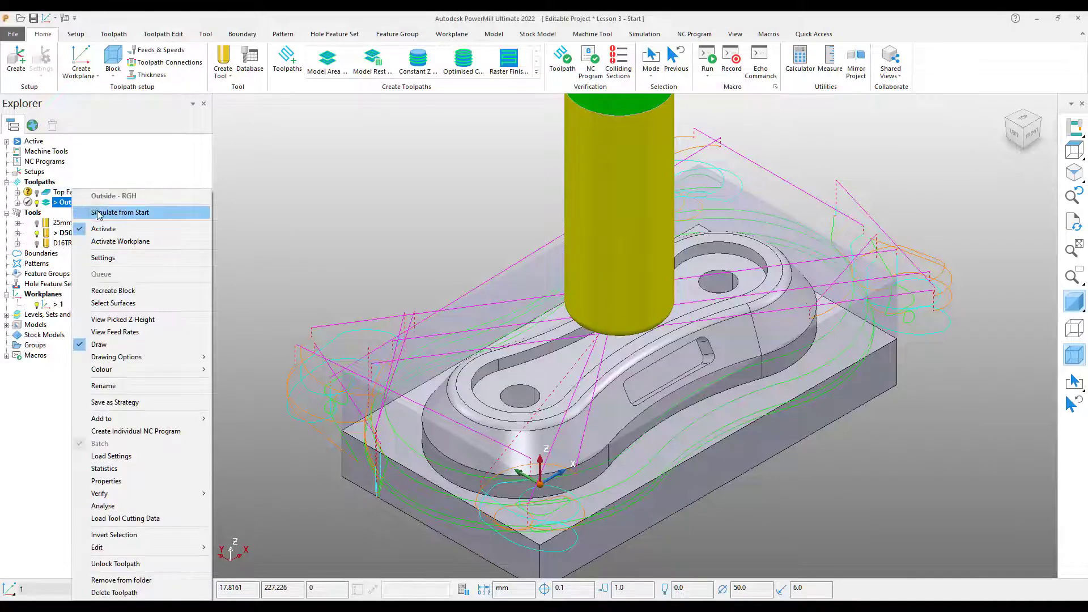
{"action": "left_click", "coordinate": [99, 214]}
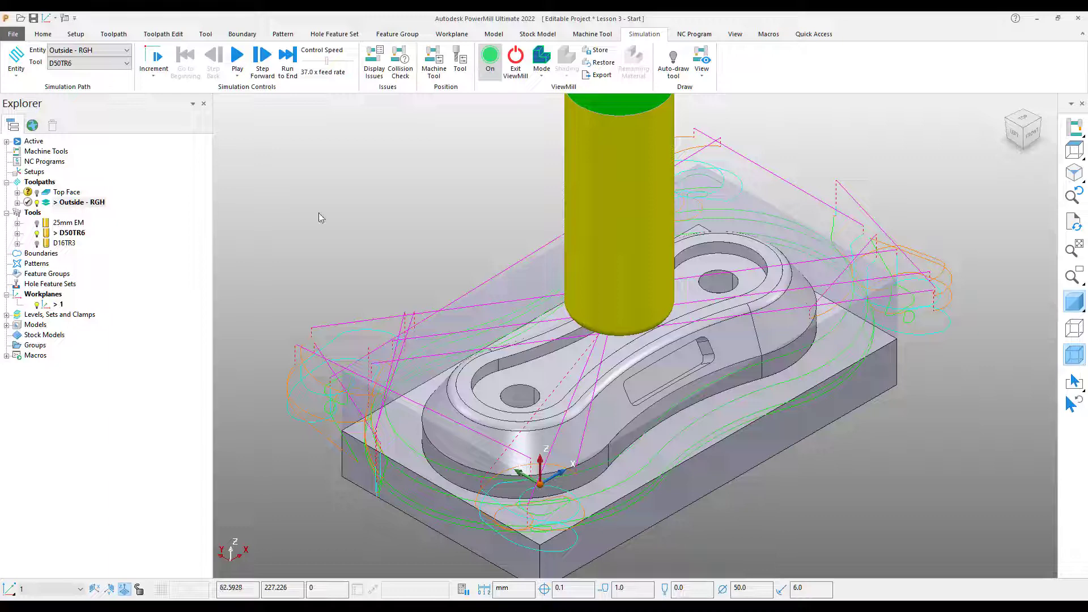
{"action": "left_click", "coordinate": [541, 76]}
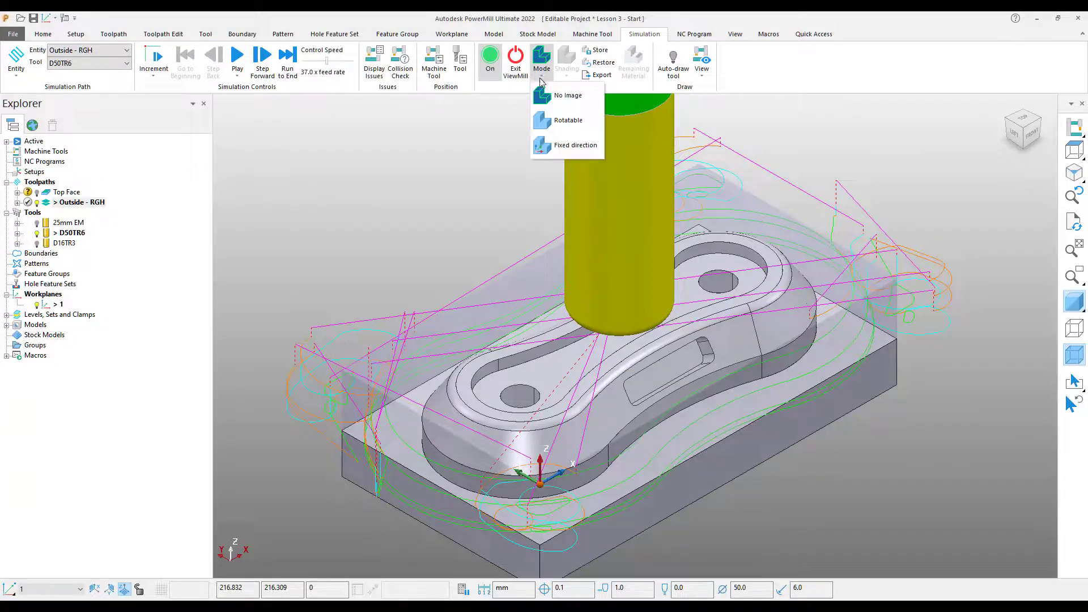
{"action": "left_click", "coordinate": [540, 119]}
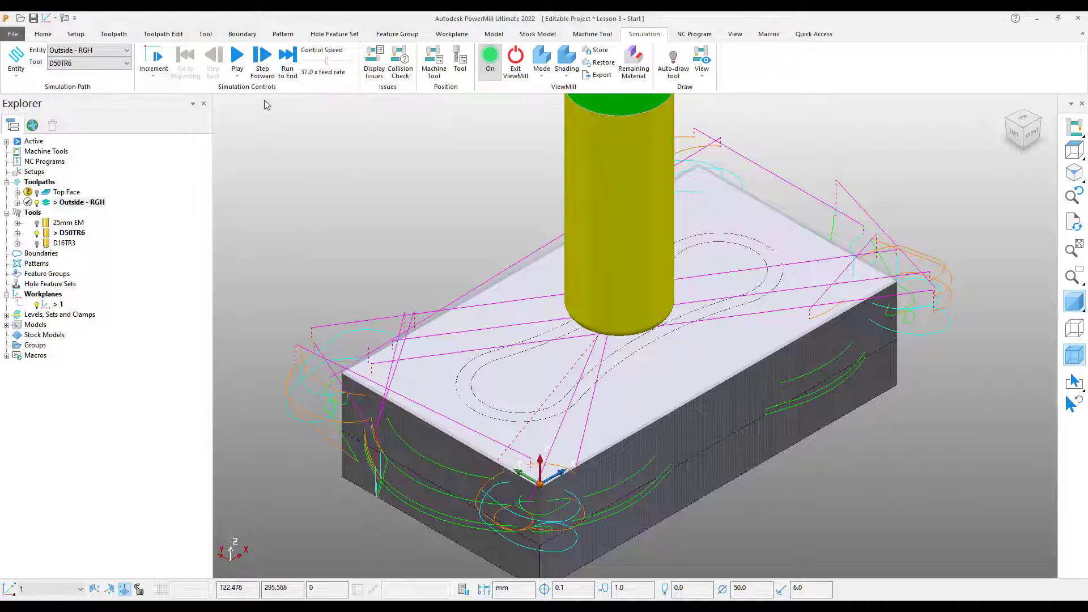
{"action": "left_click", "coordinate": [236, 57]}
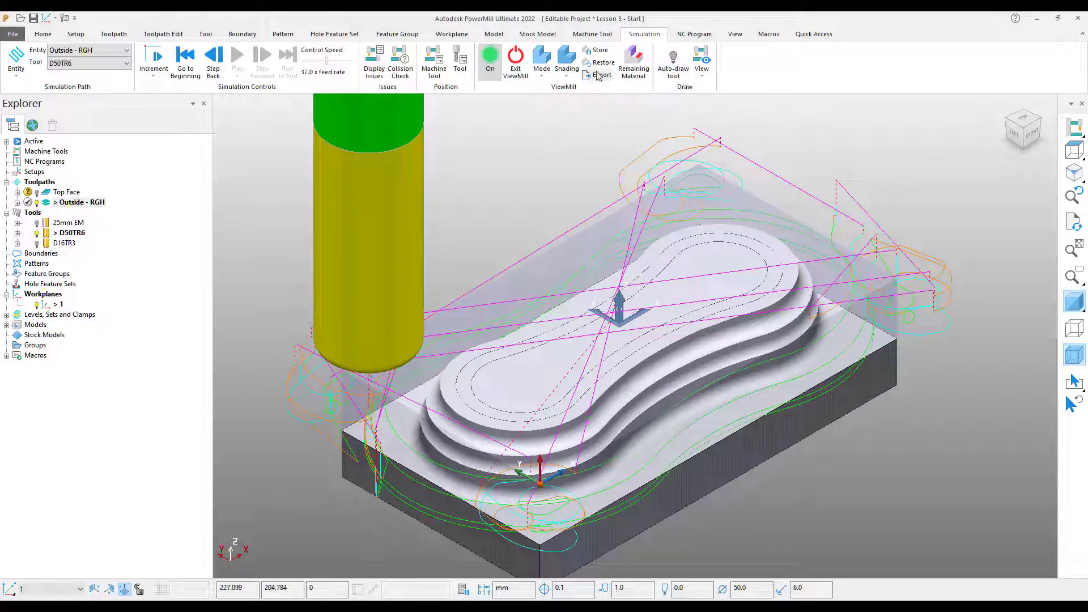
Set ViewMill to No Image and hide the Outside - RGH toolpath and D50TR6 tool
{"action": "left_click", "coordinate": [602, 54]}
{"action": "left_click", "coordinate": [541, 74]}
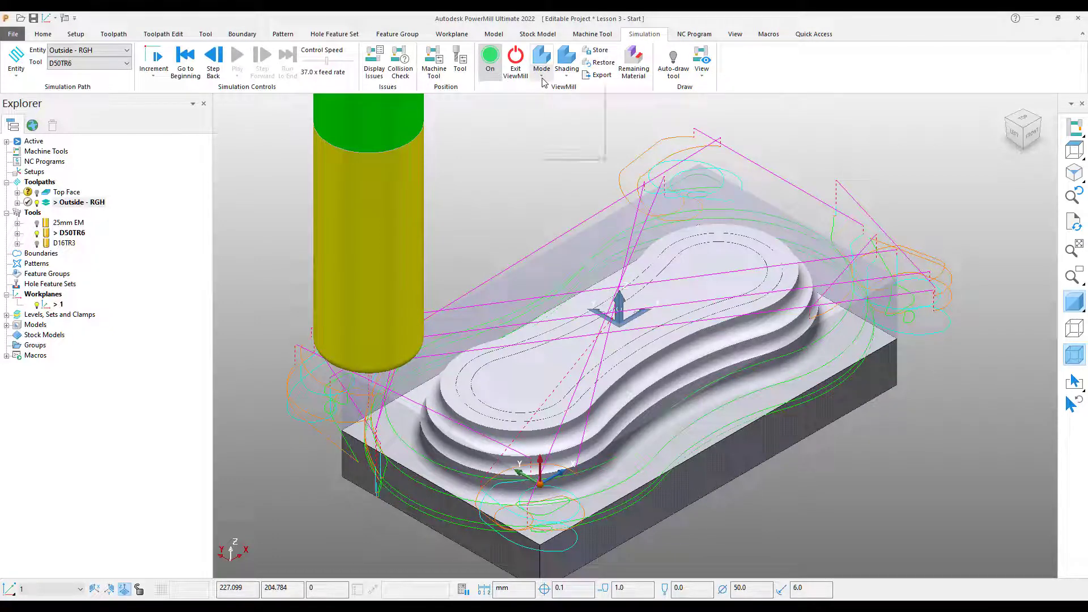
{"action": "left_click", "coordinate": [552, 96]}
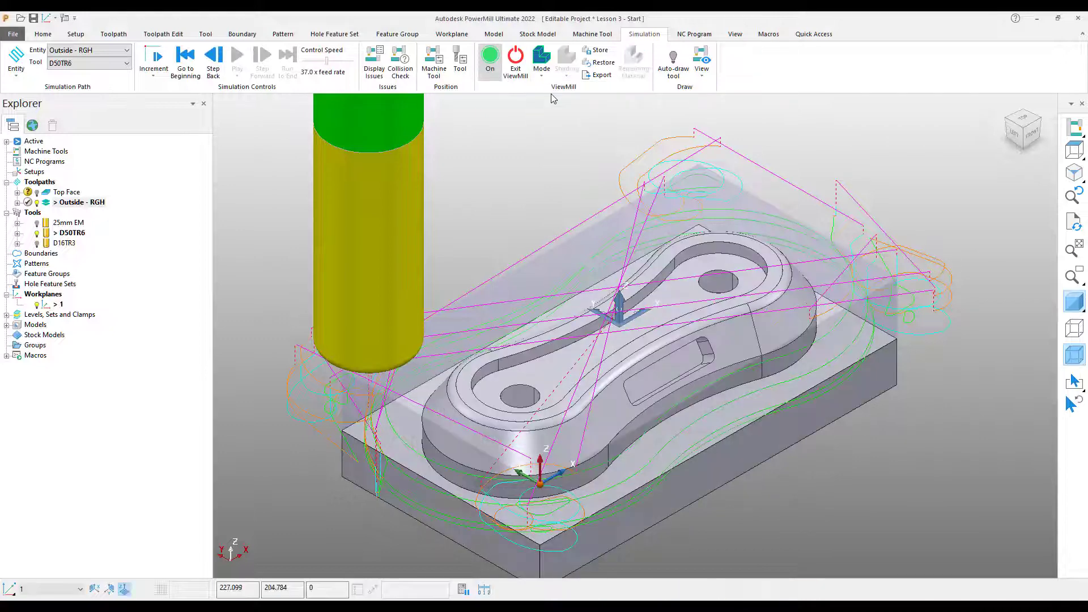
{"action": "scroll", "coordinate": [551, 227], "scroll_direction": "up", "scroll_amount": 2}
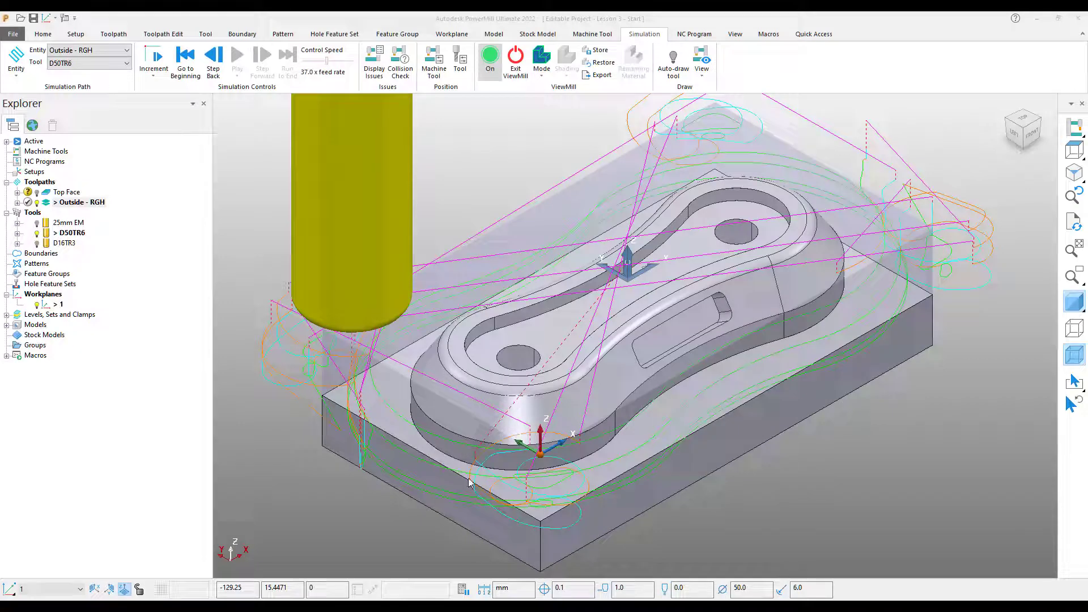
{"action": "left_click", "coordinate": [37, 203]}
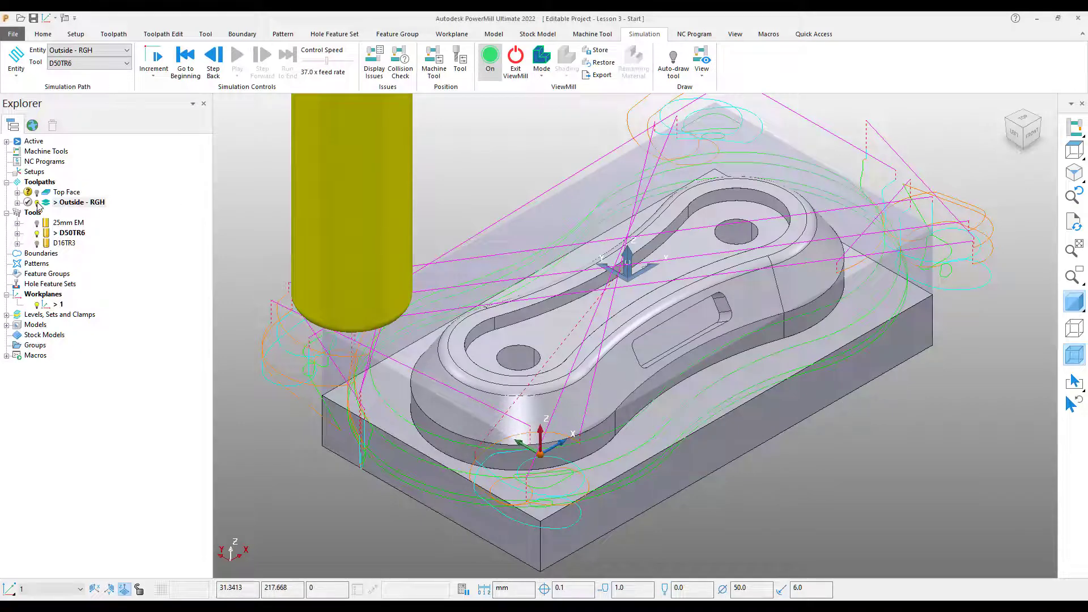
{"action": "left_click", "coordinate": [36, 233]}
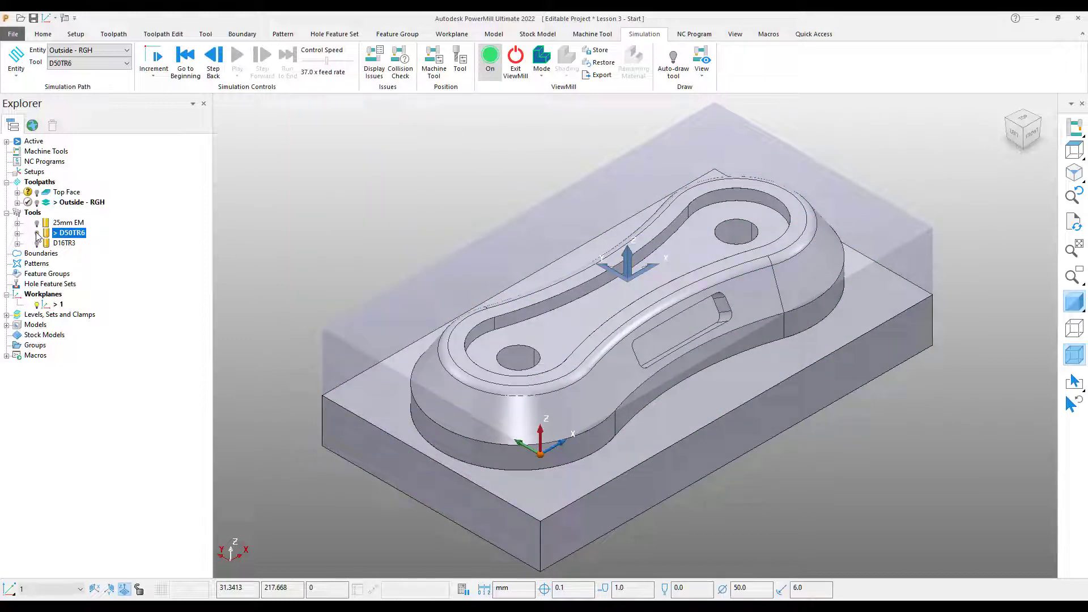
Detect the top pocket profile as feature group 1 and expand Feature Groups in the Explorer
{"action": "left_click", "coordinate": [395, 36]}
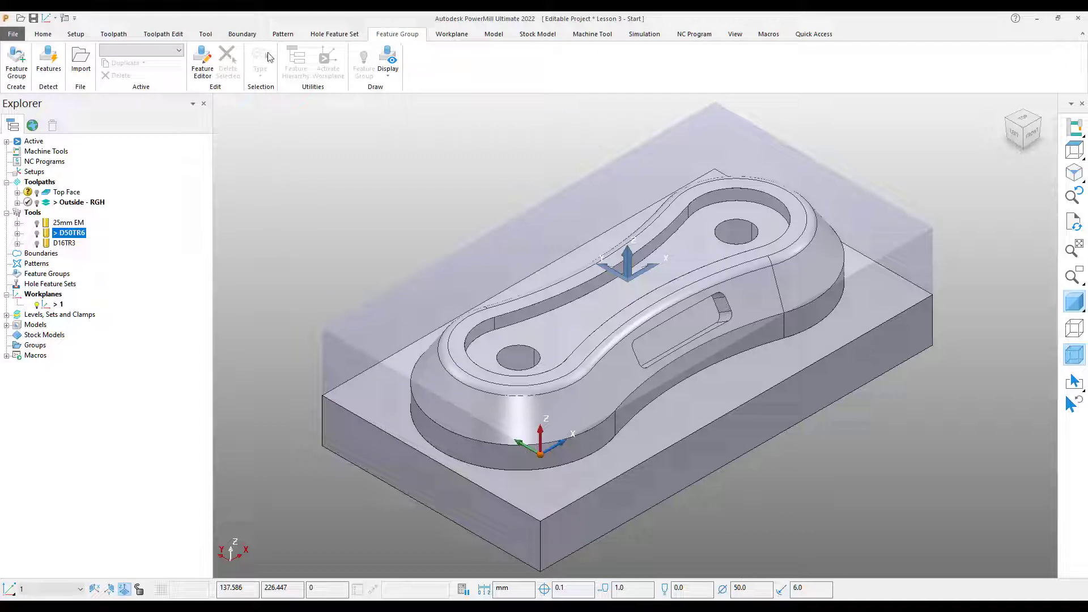
{"action": "left_click", "coordinate": [49, 63]}
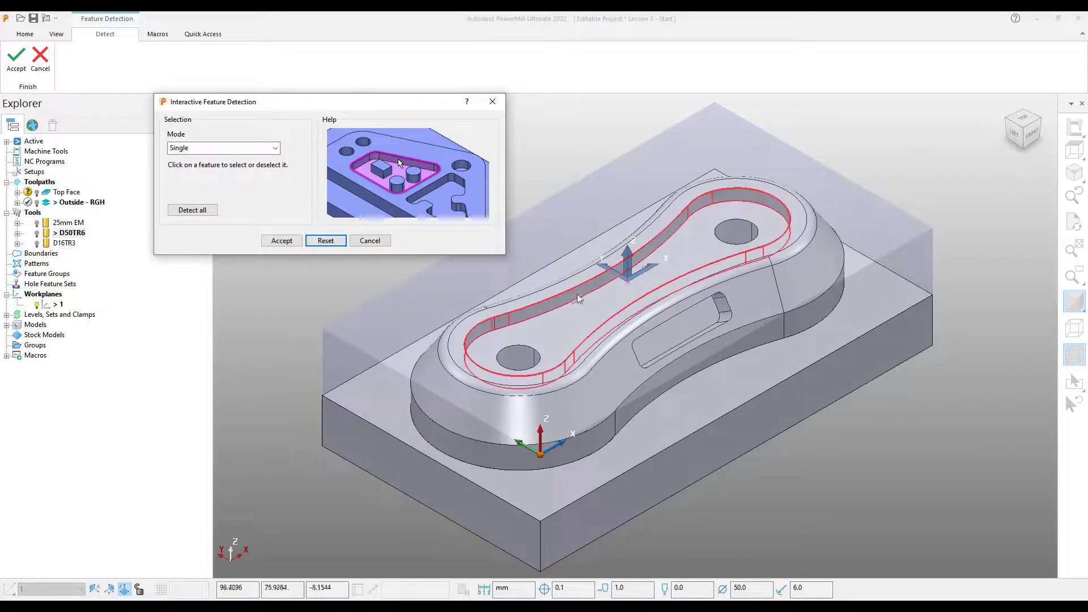
{"action": "left_click", "coordinate": [544, 310]}
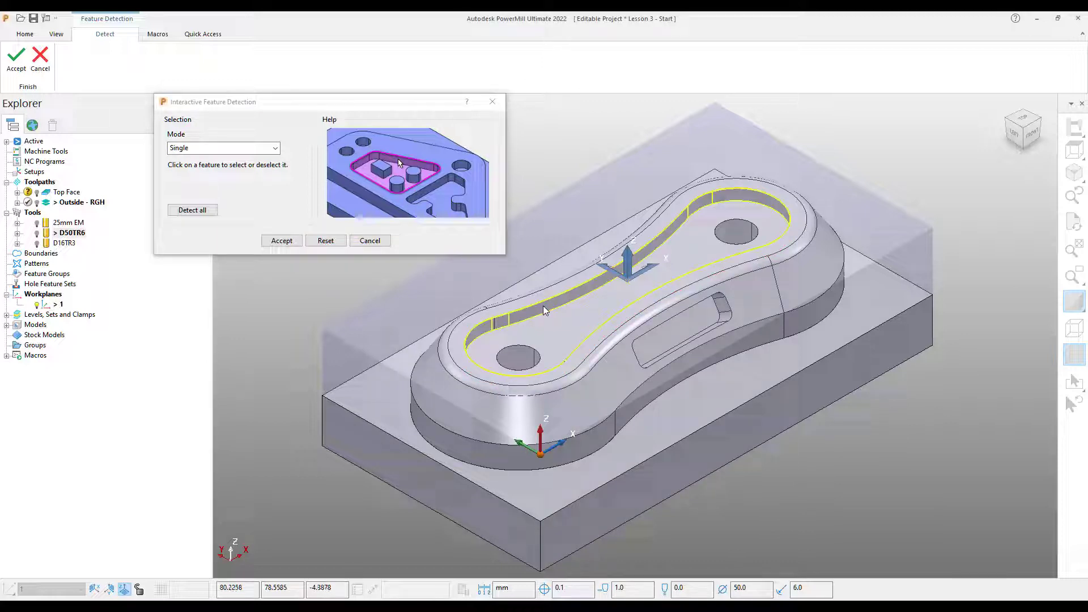
{"action": "left_click", "coordinate": [283, 242]}
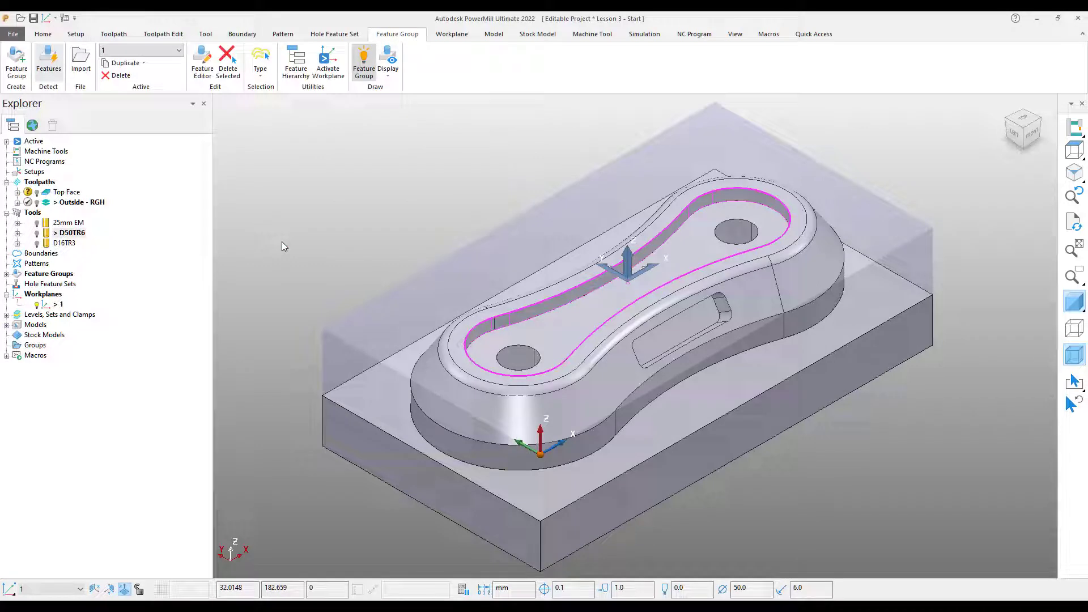
{"action": "left_click", "coordinate": [7, 274]}
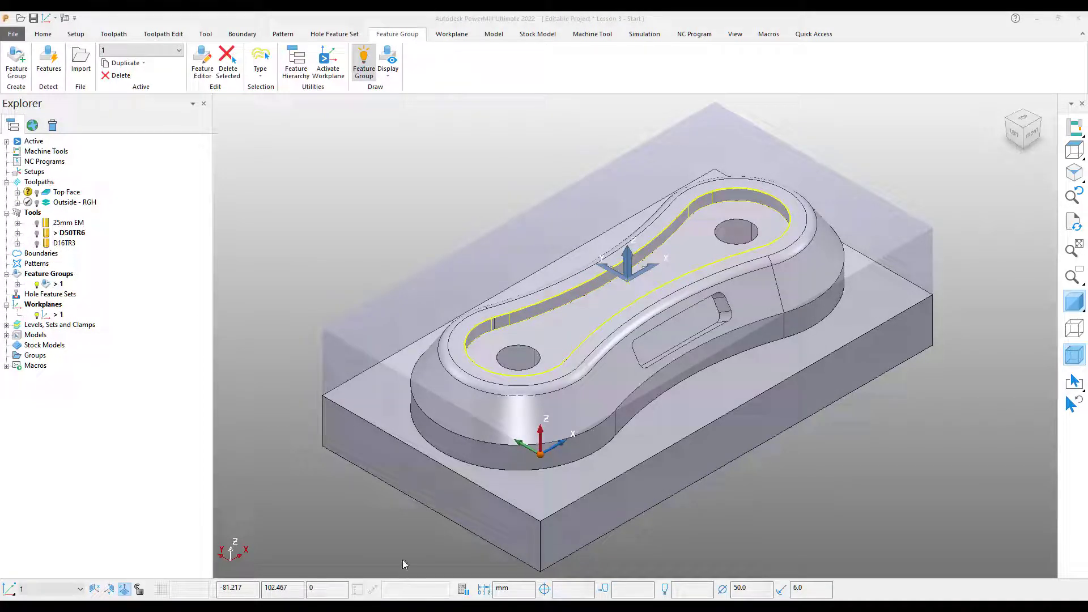
Start a Feature Area Clearance toolpath and name it 'Top Pocket'
{"action": "left_click", "coordinate": [43, 34]}
{"action": "left_click", "coordinate": [286, 62]}
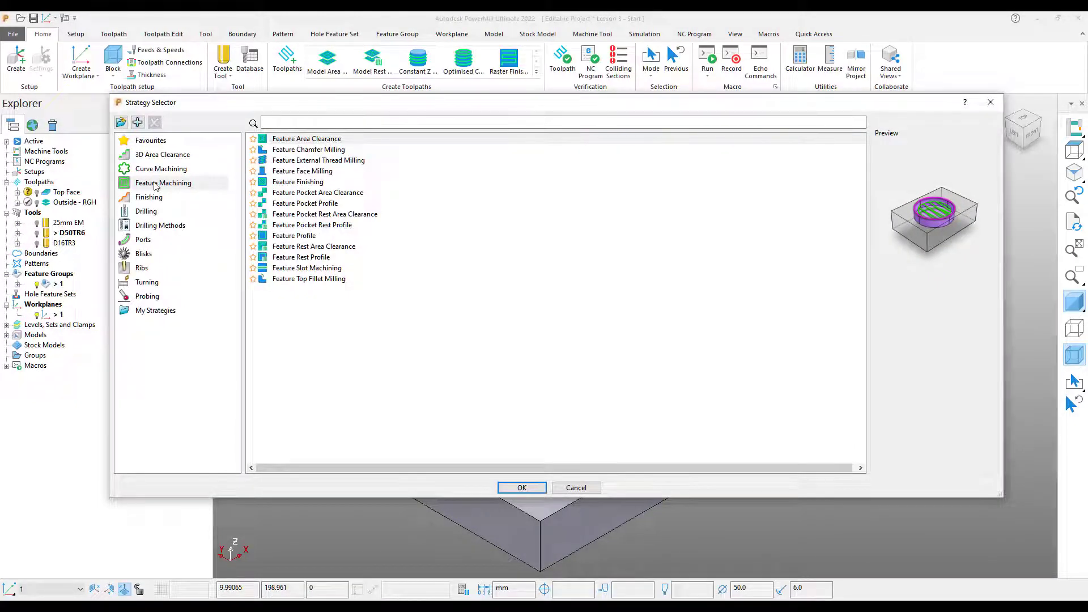
{"action": "left_click", "coordinate": [157, 184]}
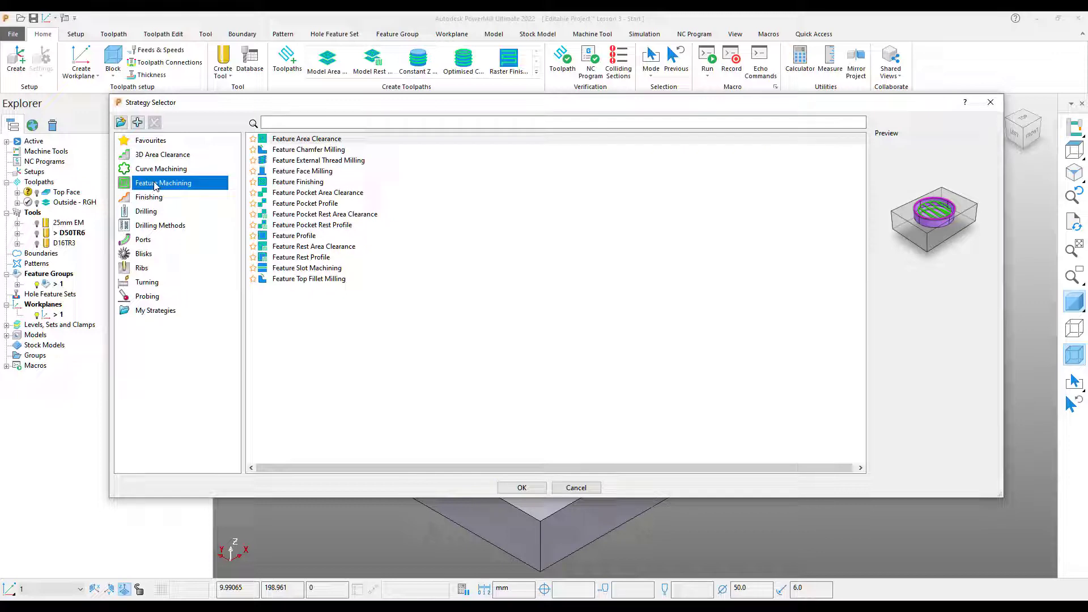
{"action": "left_click", "coordinate": [302, 141]}
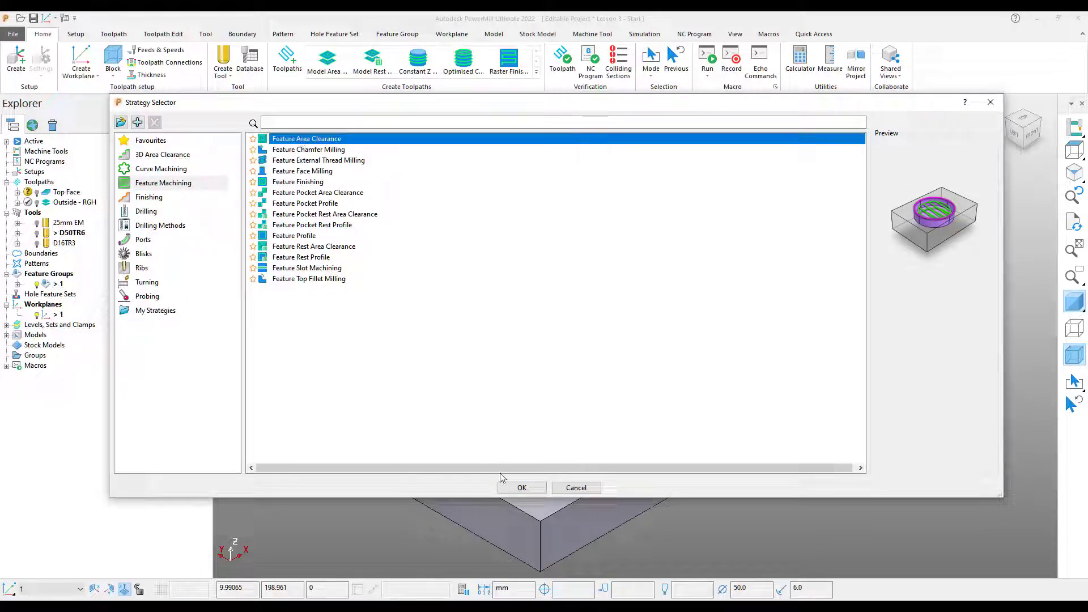
{"action": "left_click", "coordinate": [511, 488]}
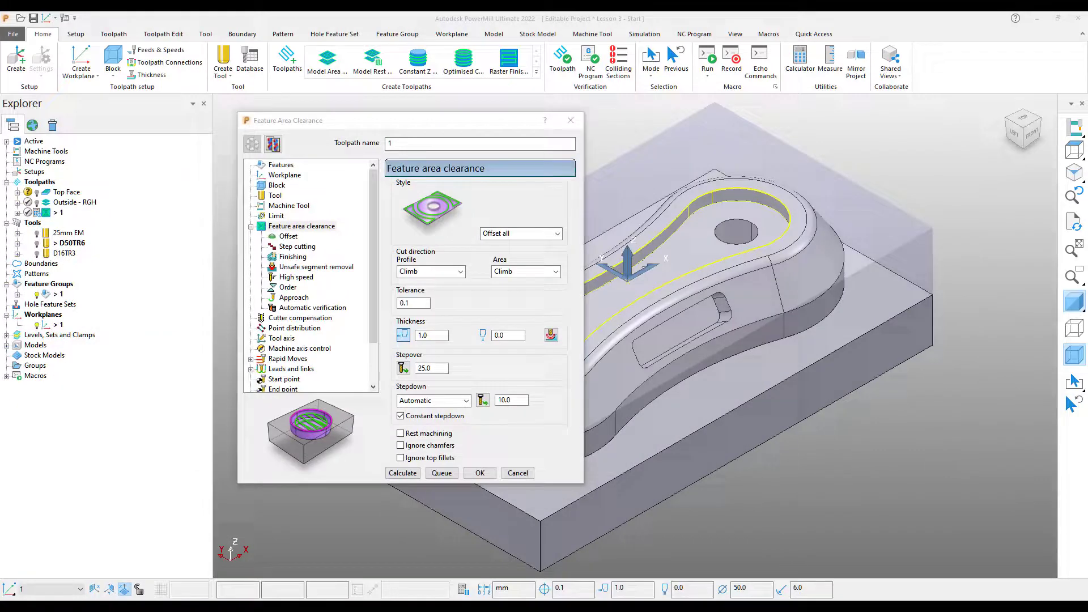
{"action": "double_click", "coordinate": [415, 145]}
{"action": "type", "text": "Top "}
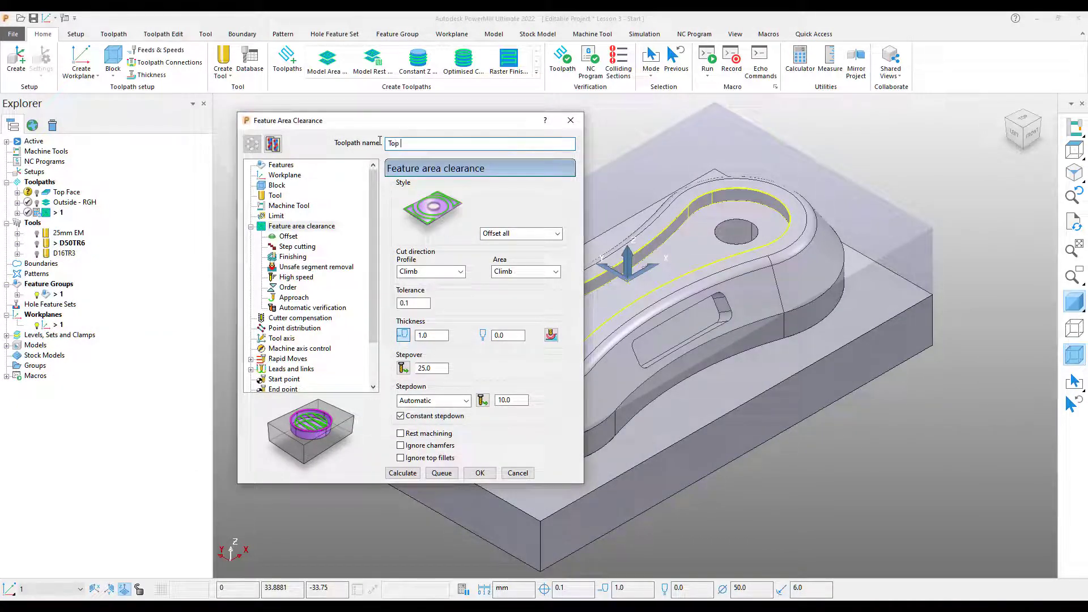
{"action": "type", "text": "Pocket"}
Assign the D16TR3 tool to the Top Pocket toolpath
{"action": "left_click", "coordinate": [275, 196]}
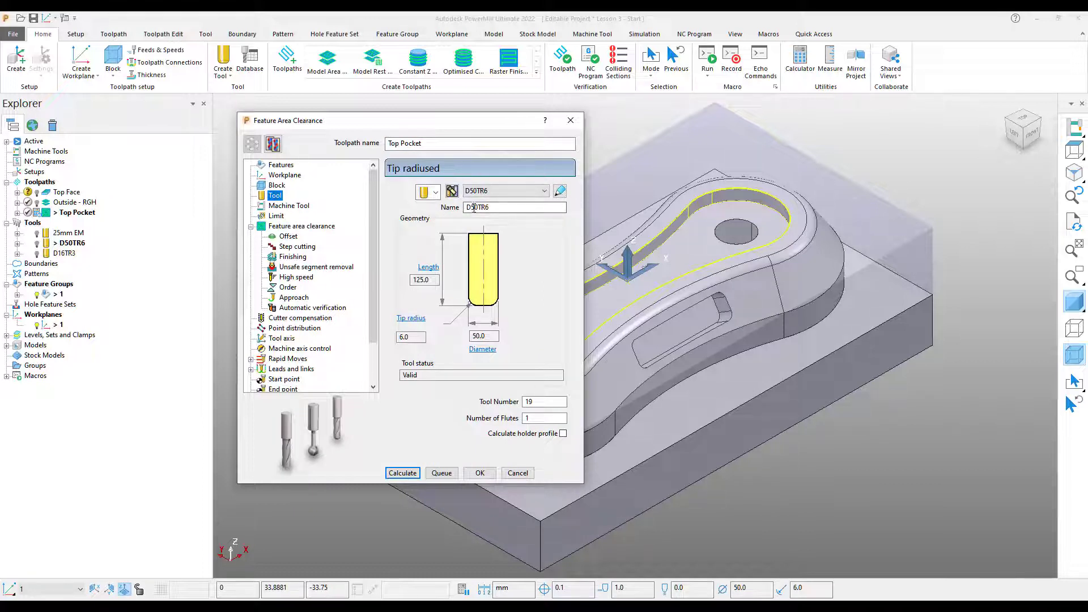
{"action": "left_click", "coordinate": [537, 193]}
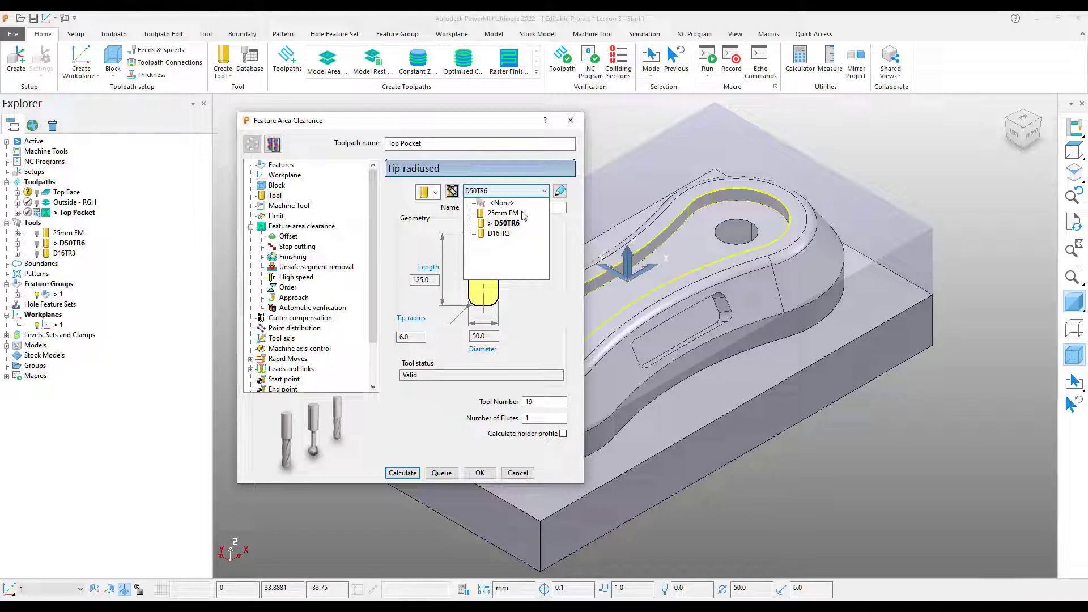
{"action": "left_click", "coordinate": [503, 234]}
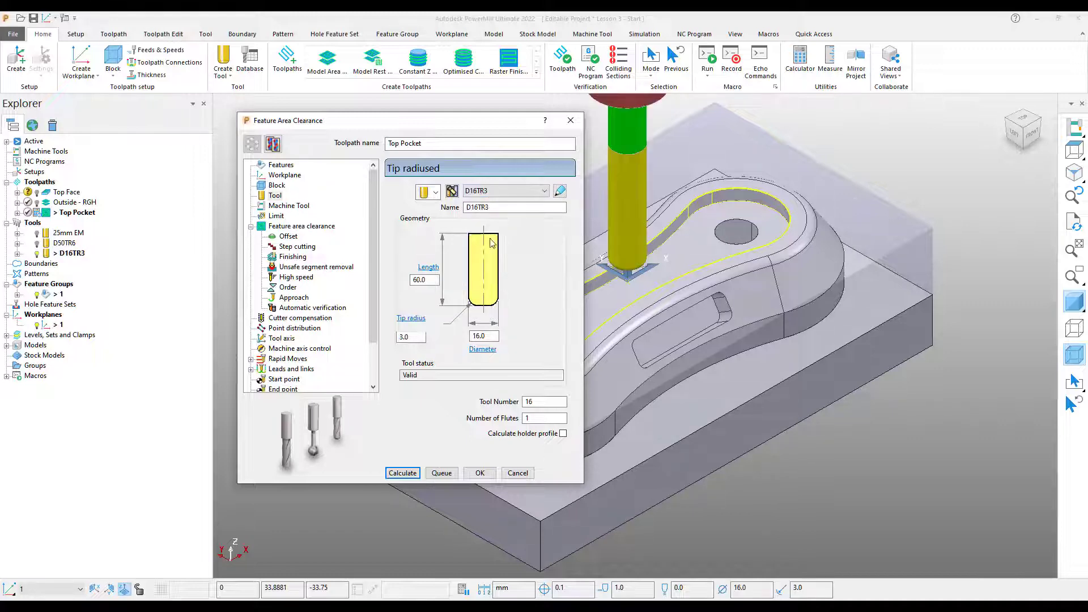
Switch Top Pocket to Vortex style with thickness 0 and stepover 8, then calculate it
{"action": "left_click", "coordinate": [300, 226]}
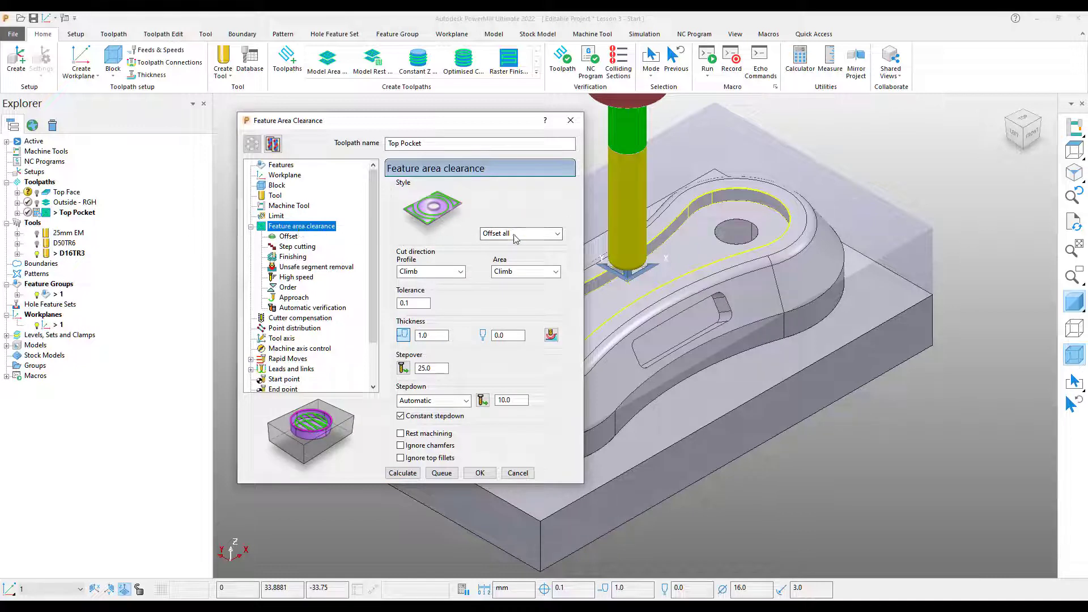
{"action": "left_click", "coordinate": [552, 235]}
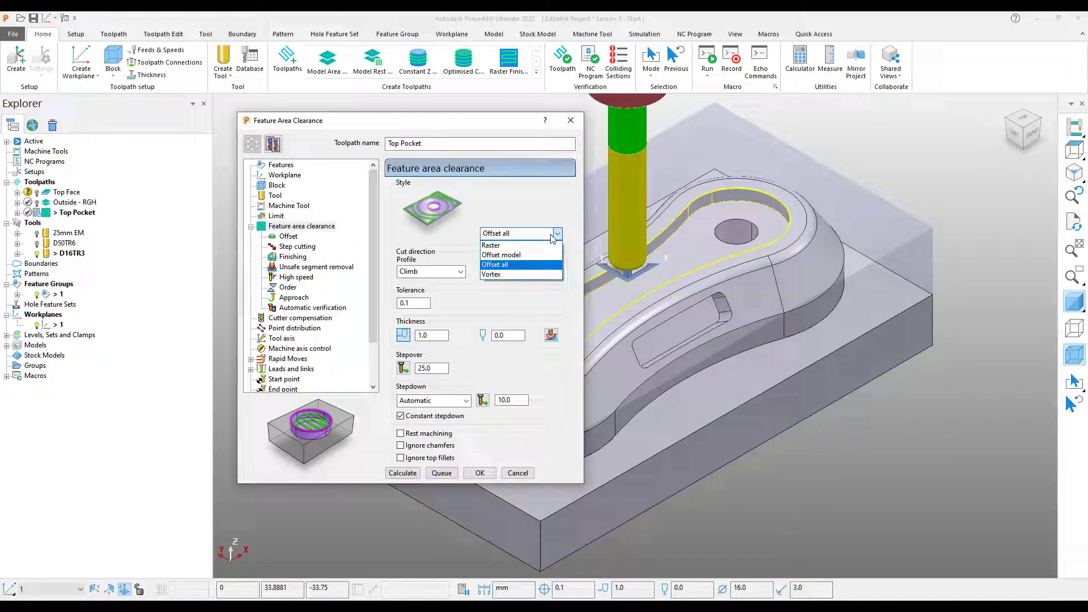
{"action": "left_click", "coordinate": [532, 275]}
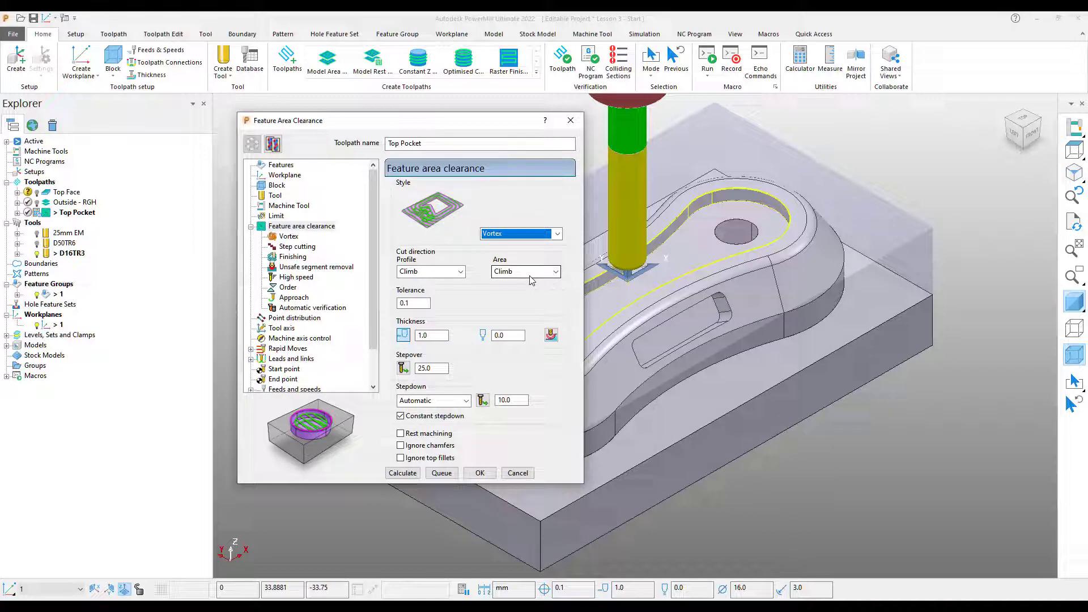
{"action": "left_click", "coordinate": [404, 335]}
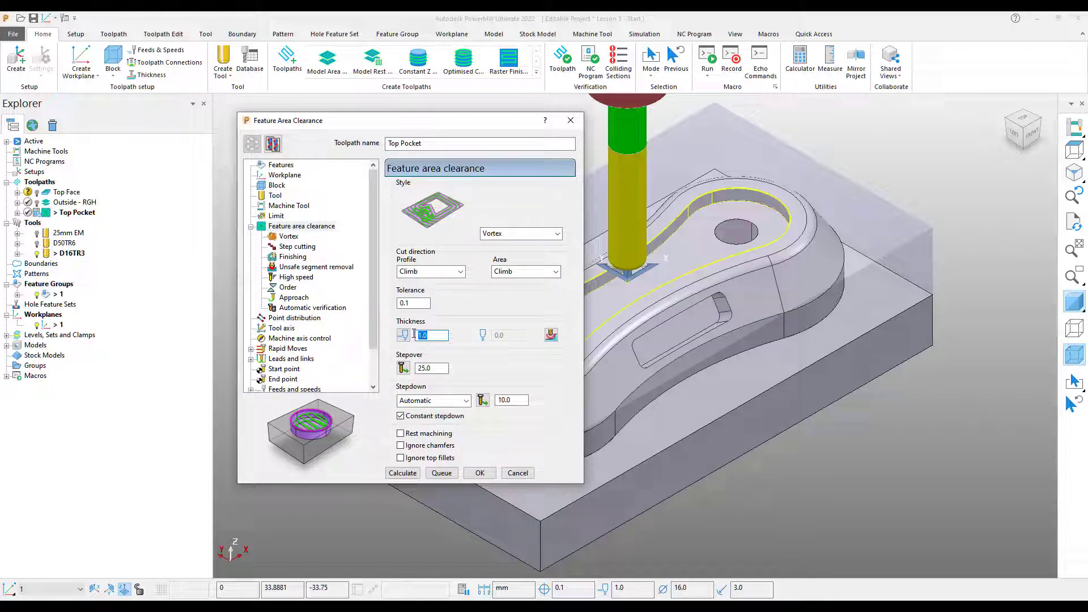
{"action": "type", "text": "0"}
{"action": "left_click", "coordinate": [415, 367]}
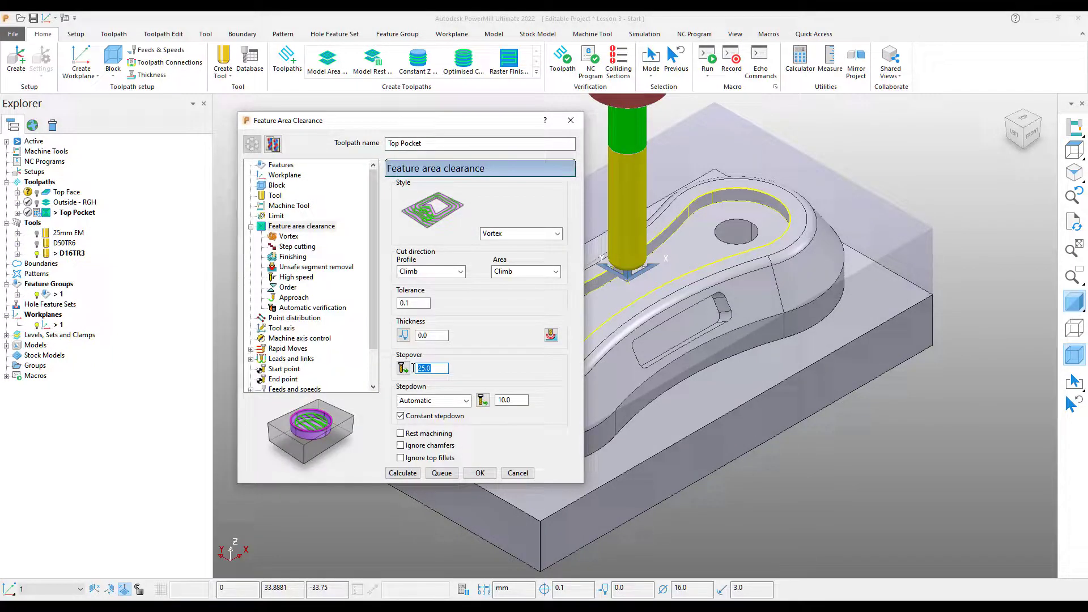
{"action": "type", "text": "8"}
{"action": "left_click", "coordinate": [404, 475]}
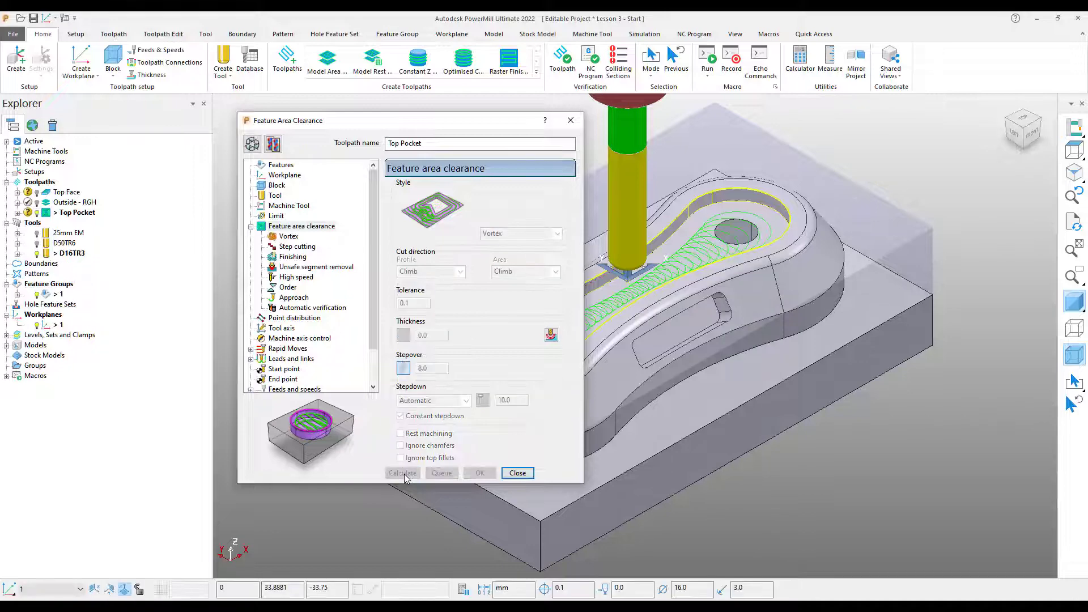
Close the toolpath settings and play the ViewMill simulation of Top Pocket from the start using D16TR3
{"action": "left_click", "coordinate": [517, 473]}
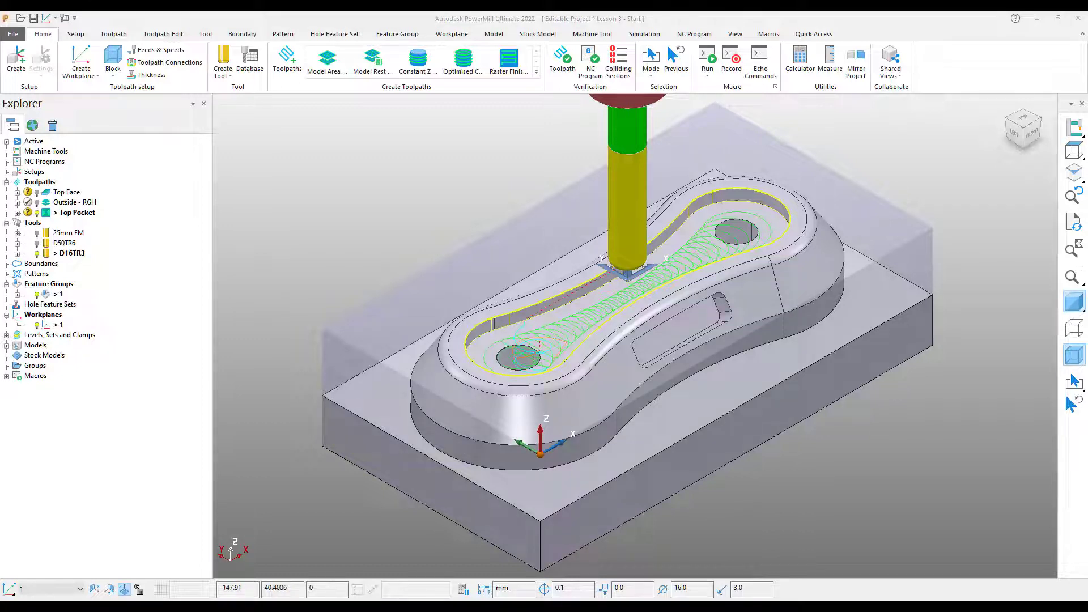
{"action": "right_click", "coordinate": [70, 219]}
{"action": "left_click", "coordinate": [92, 214]}
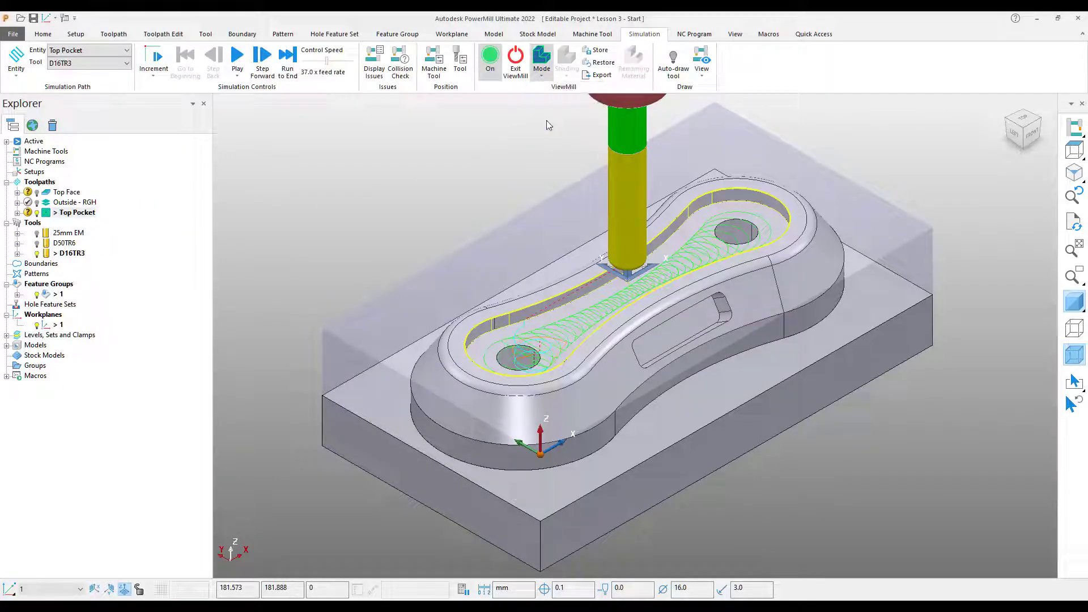
{"action": "left_click", "coordinate": [237, 57]}
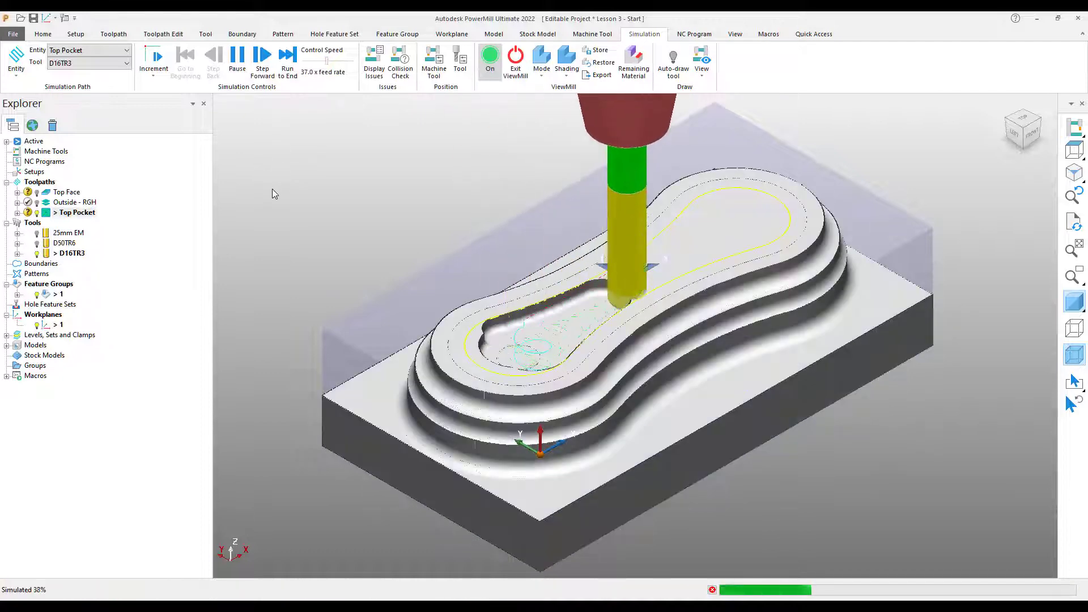